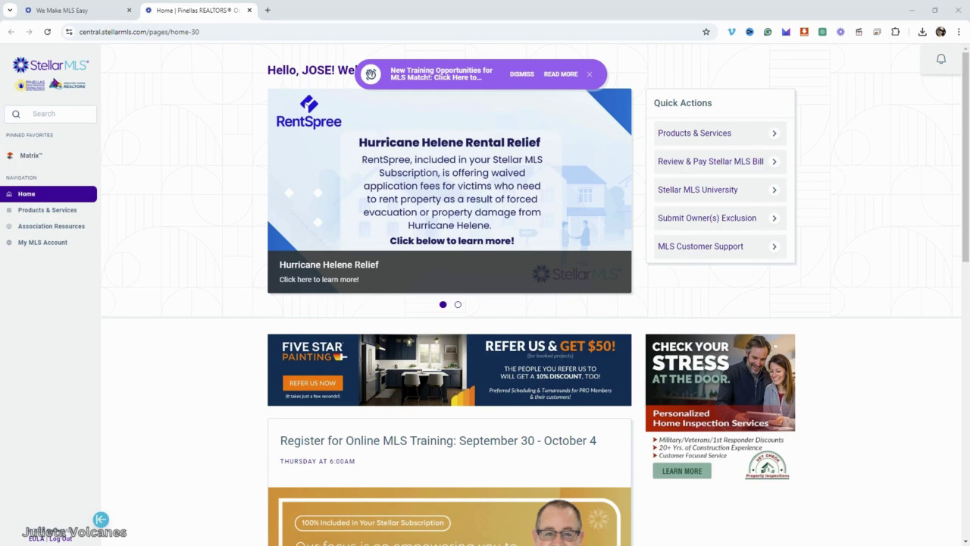
Open the Realist public records app from the Stellar Core Products in Products & Services
{"action": "left_click", "coordinate": [40, 216]}
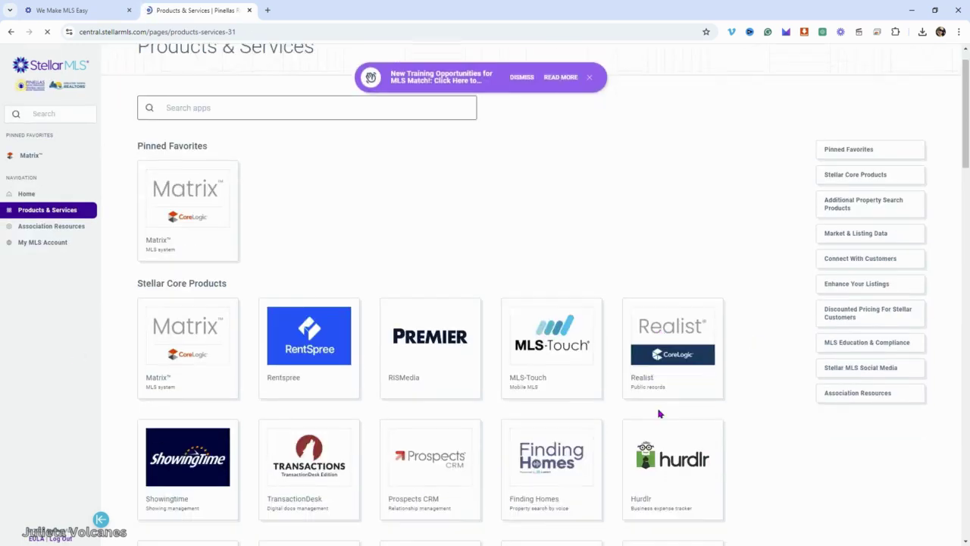
{"action": "scroll", "coordinate": [658, 411], "scroll_direction": "down", "scroll_amount": 2}
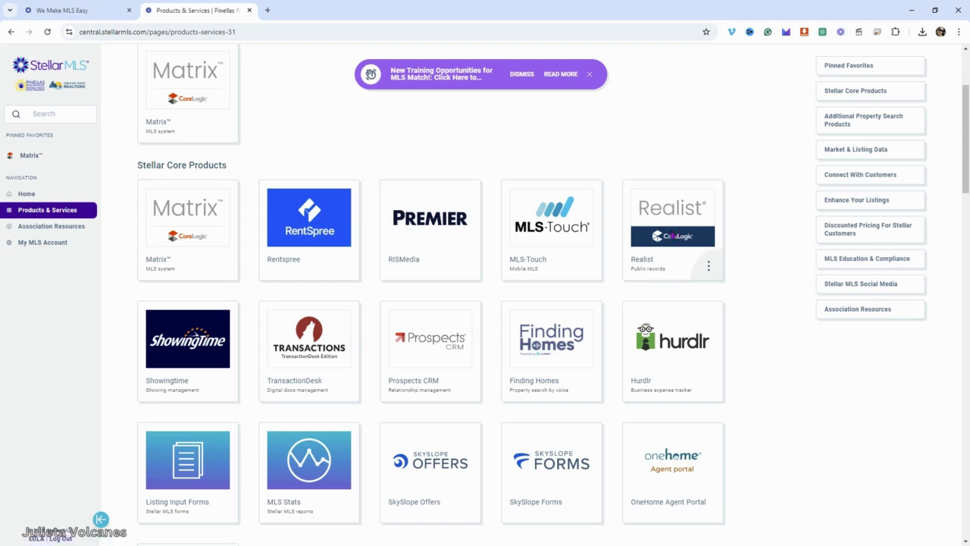
{"action": "left_click", "coordinate": [673, 236]}
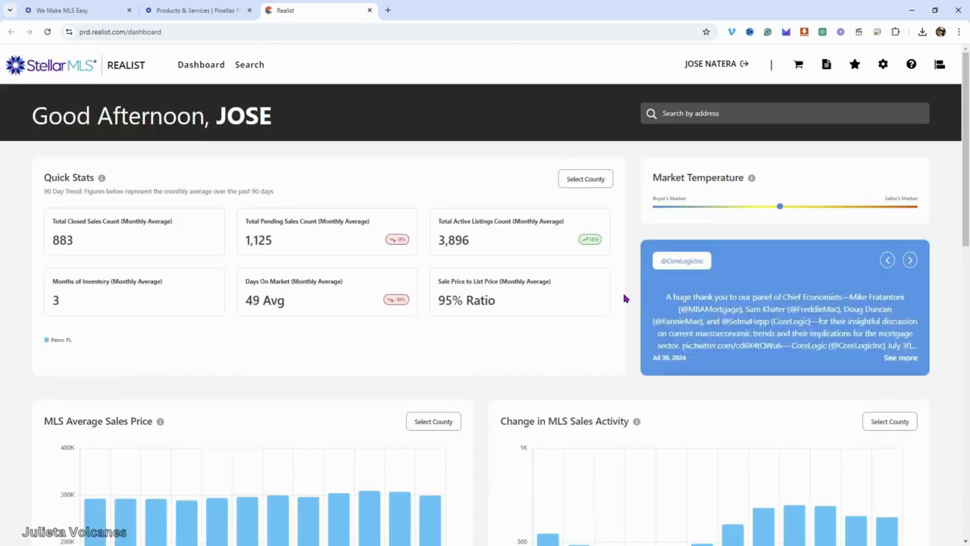
Review the counties available for the MLS Average Sales Price chart and apply the selection with Pasco, FL
{"action": "scroll", "coordinate": [277, 346], "scroll_direction": "down", "scroll_amount": 2}
{"action": "scroll", "coordinate": [272, 352], "scroll_direction": "down", "scroll_amount": 3}
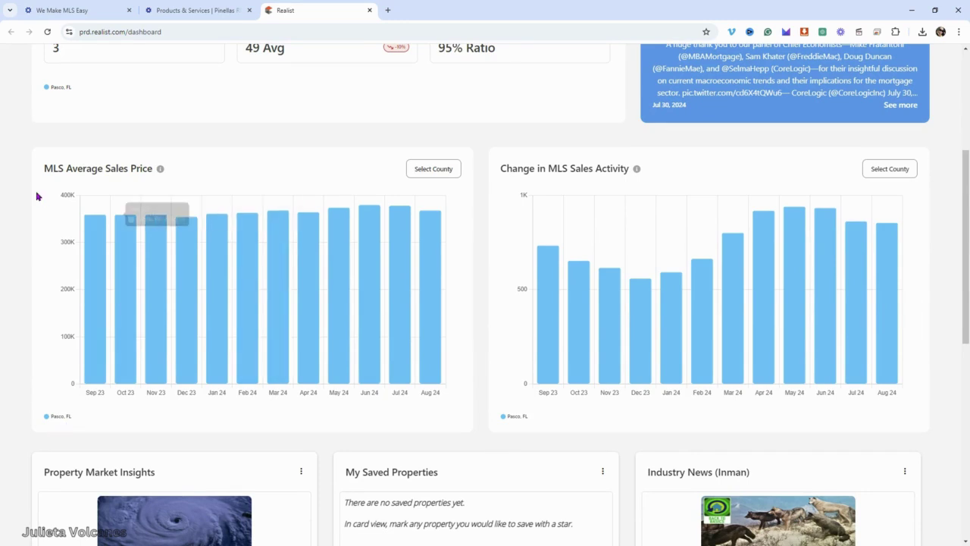
{"action": "left_click", "coordinate": [434, 171]}
{"action": "scroll", "coordinate": [179, 296], "scroll_direction": "down", "scroll_amount": 2}
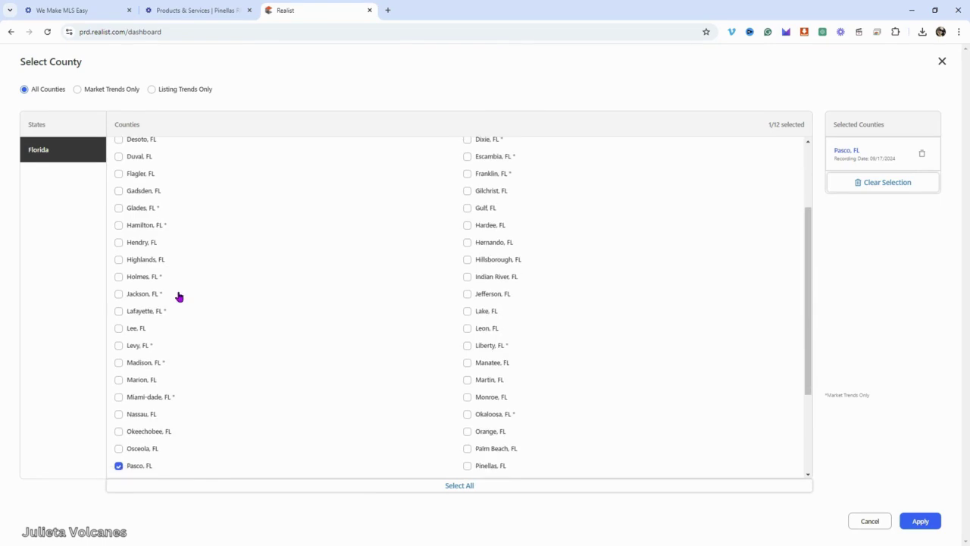
{"action": "scroll", "coordinate": [179, 296], "scroll_direction": "down", "scroll_amount": 2}
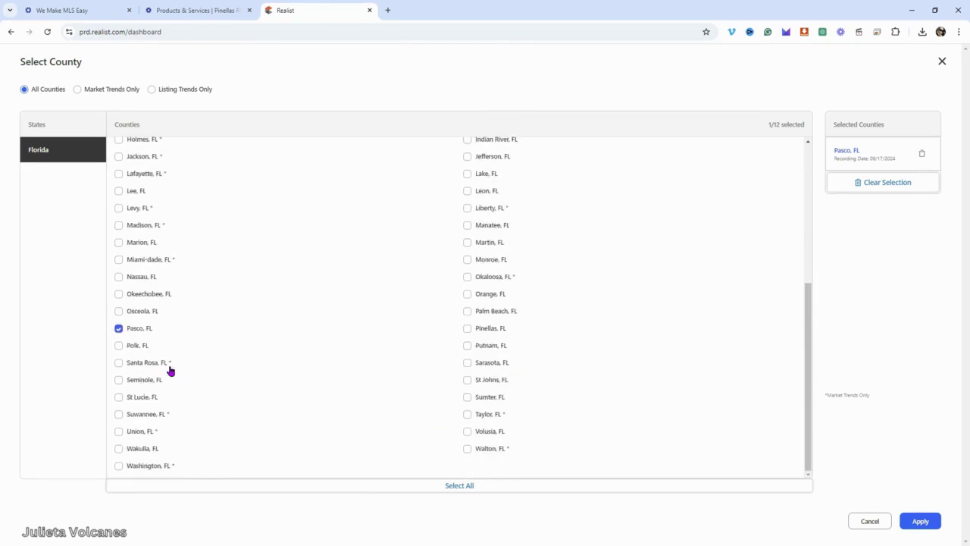
{"action": "left_click", "coordinate": [920, 520]}
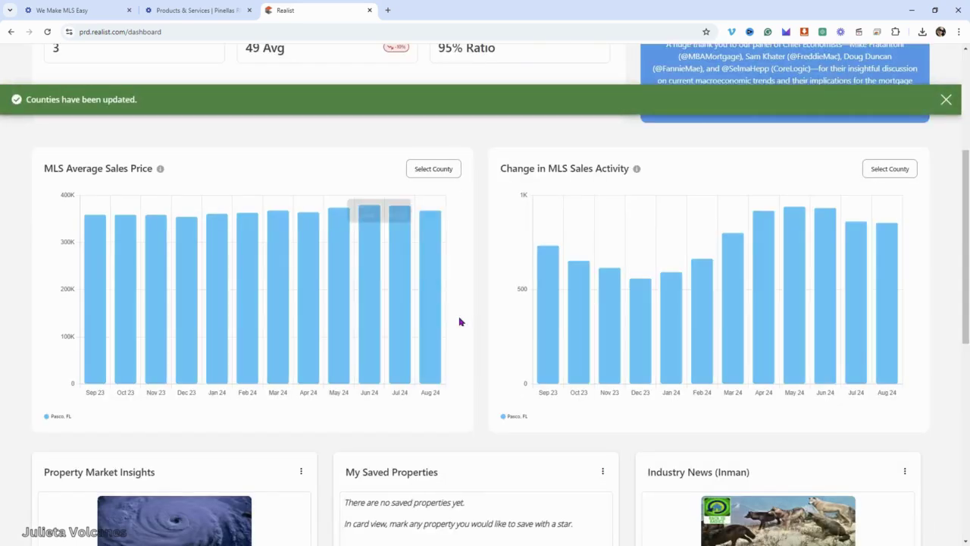
{"action": "scroll", "coordinate": [459, 320], "scroll_direction": "up", "scroll_amount": 3}
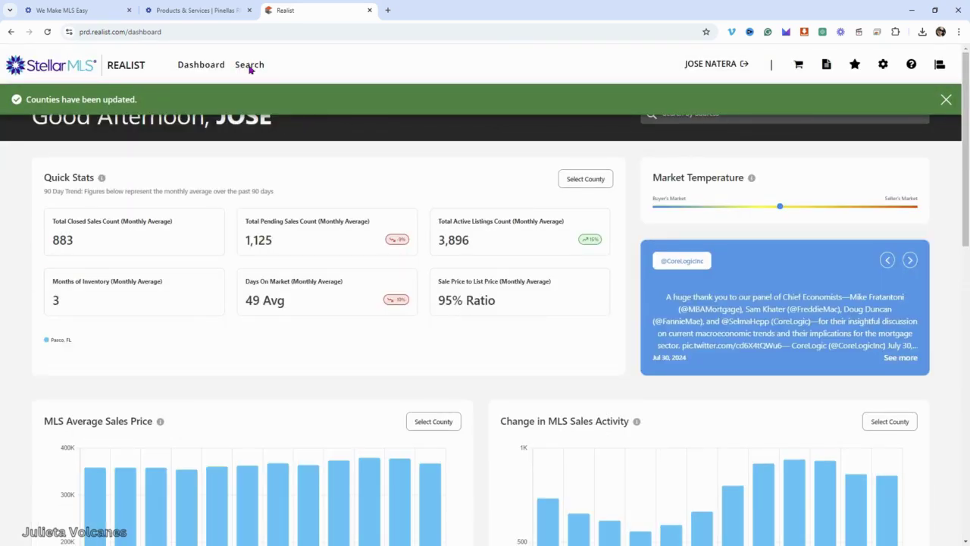
Open the My Search form of the property search and set Bedrooms to greater than 3
{"action": "left_click", "coordinate": [247, 65]}
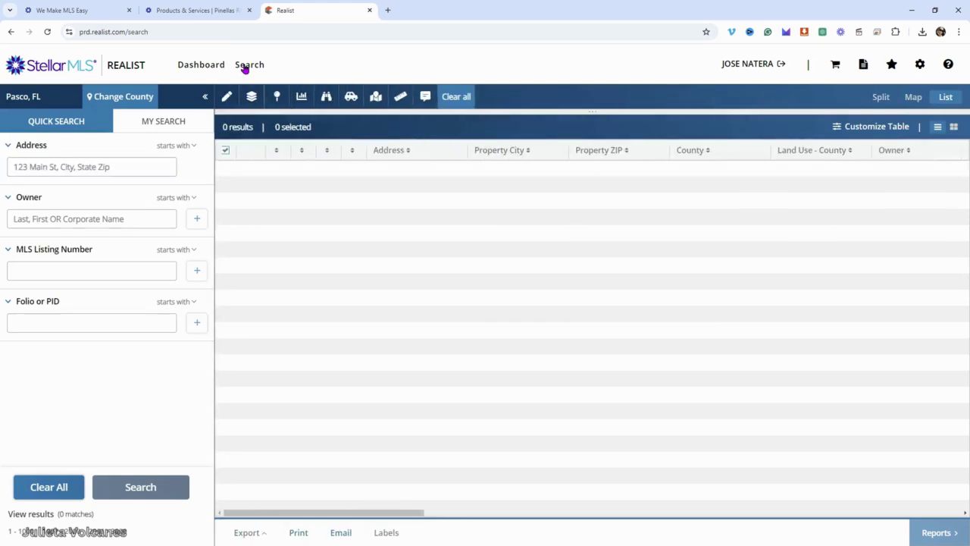
{"action": "left_click", "coordinate": [158, 122]}
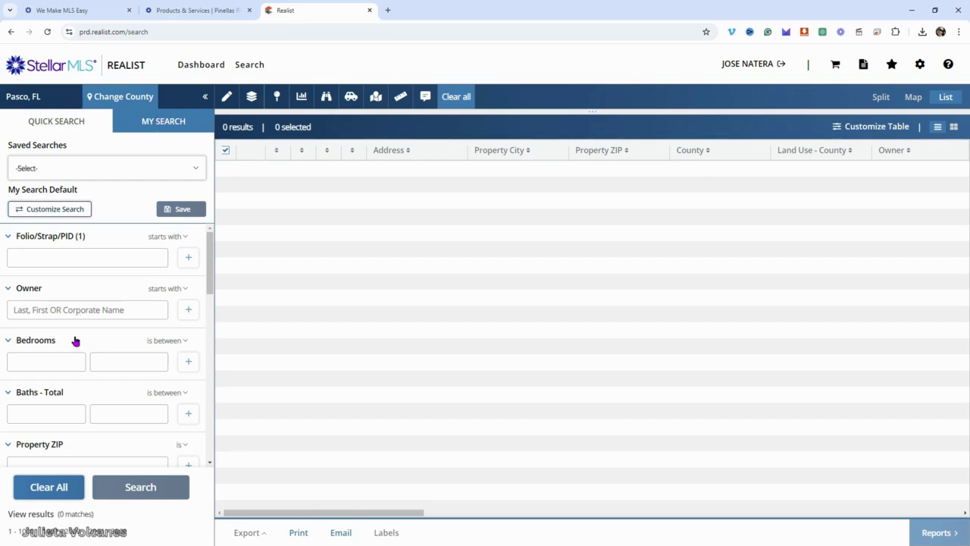
{"action": "left_click", "coordinate": [35, 361]}
{"action": "type", "text": "3"}
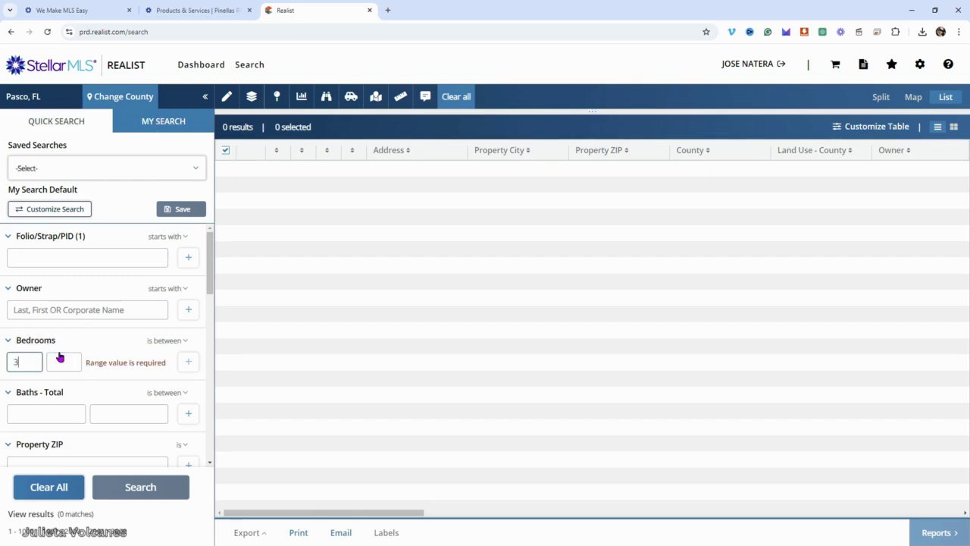
{"action": "left_click", "coordinate": [183, 346]}
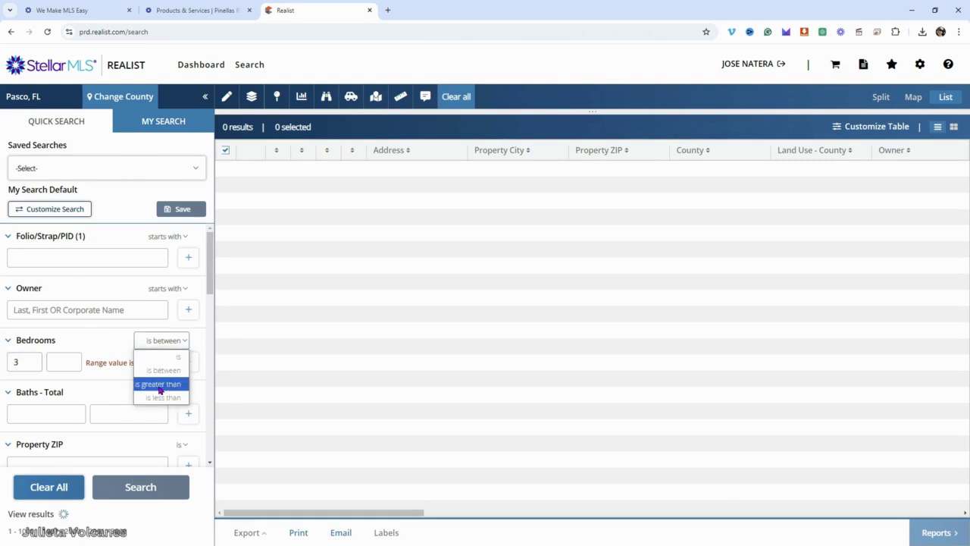
{"action": "left_click", "coordinate": [162, 383]}
Set the Baths - Total criterion to greater than 2
{"action": "left_click", "coordinate": [61, 412]}
{"action": "type", "text": "2"}
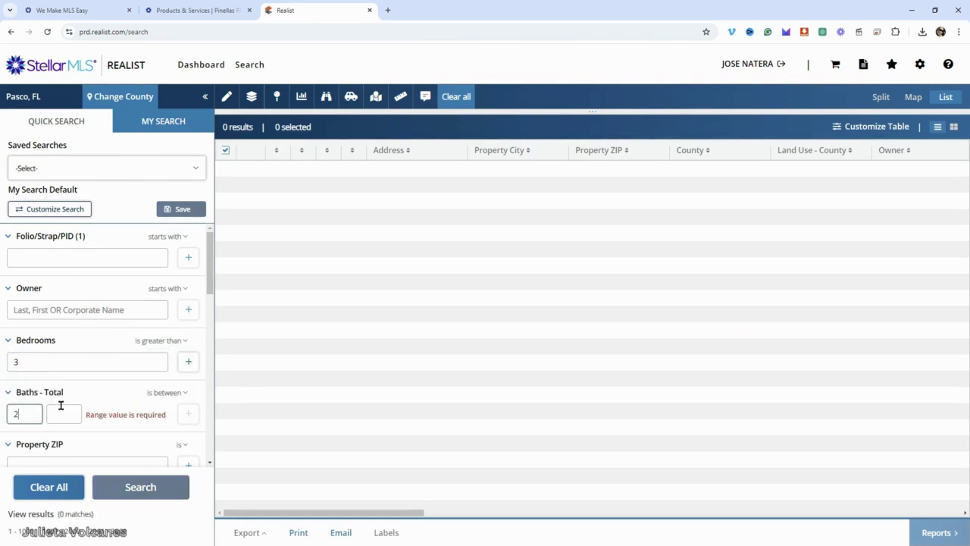
{"action": "left_click", "coordinate": [185, 394]}
{"action": "left_click", "coordinate": [152, 429]}
Set the Property ZIP to 33545 and the Property City to wesley chapel
{"action": "scroll", "coordinate": [112, 387], "scroll_direction": "down", "scroll_amount": 1}
{"action": "scroll", "coordinate": [111, 387], "scroll_direction": "down", "scroll_amount": 1}
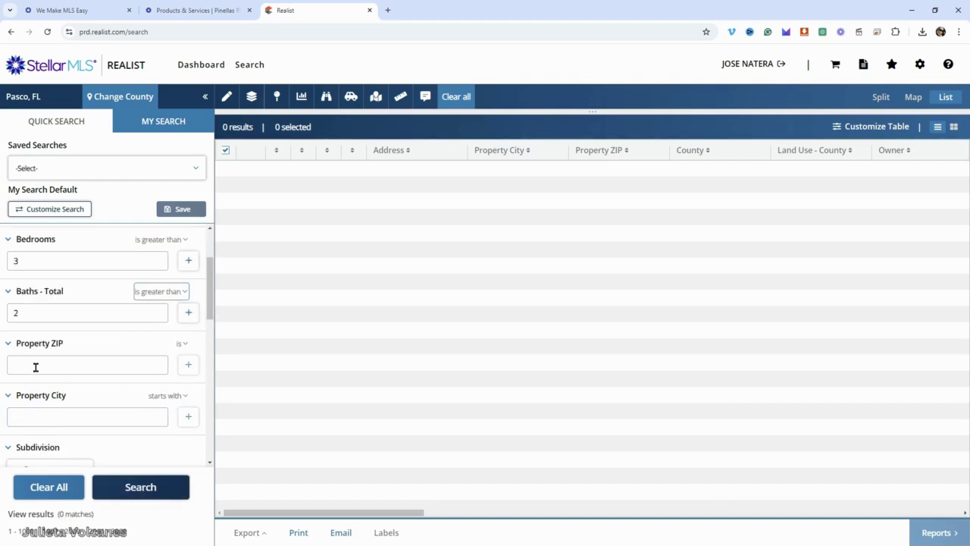
{"action": "left_click", "coordinate": [35, 365]}
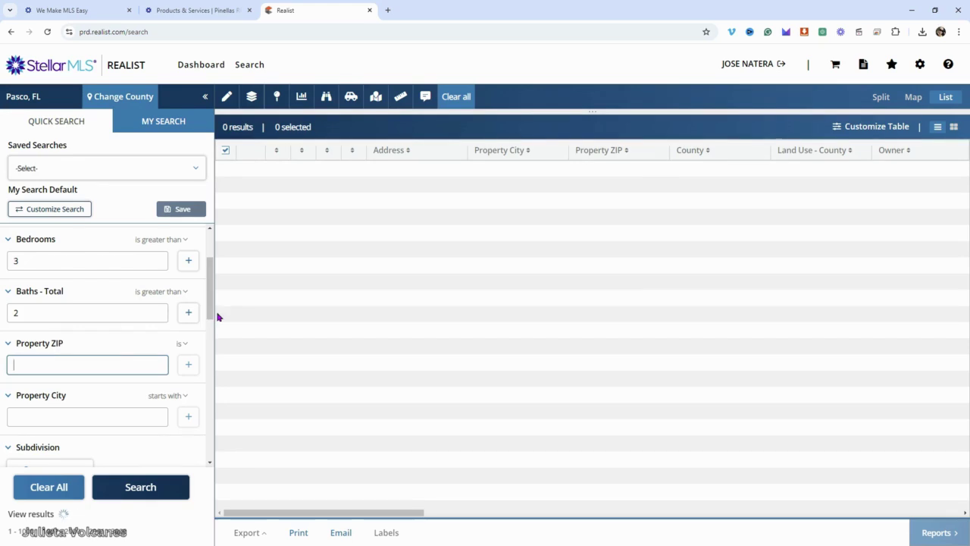
{"action": "type", "text": "33545"}
{"action": "left_click", "coordinate": [69, 410]}
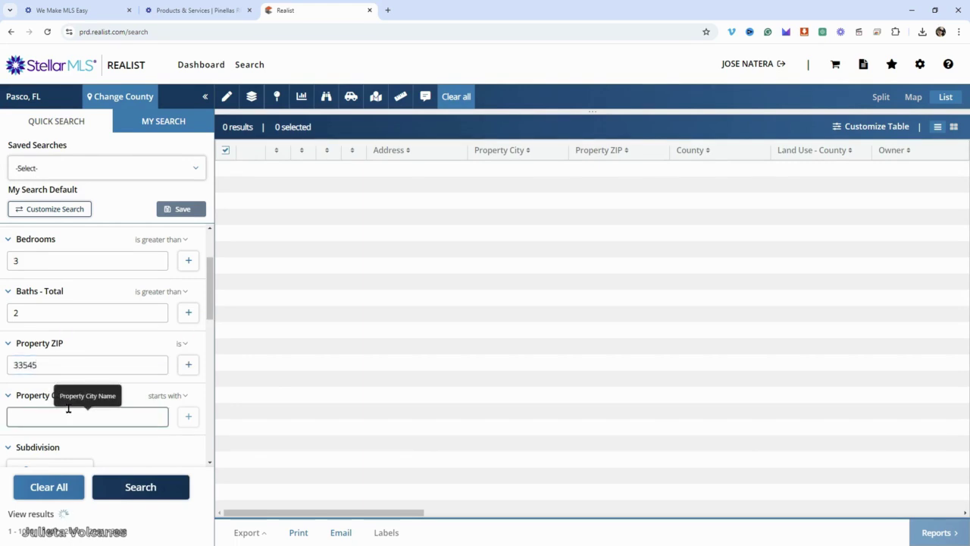
{"action": "type", "text": "wesley chapel"}
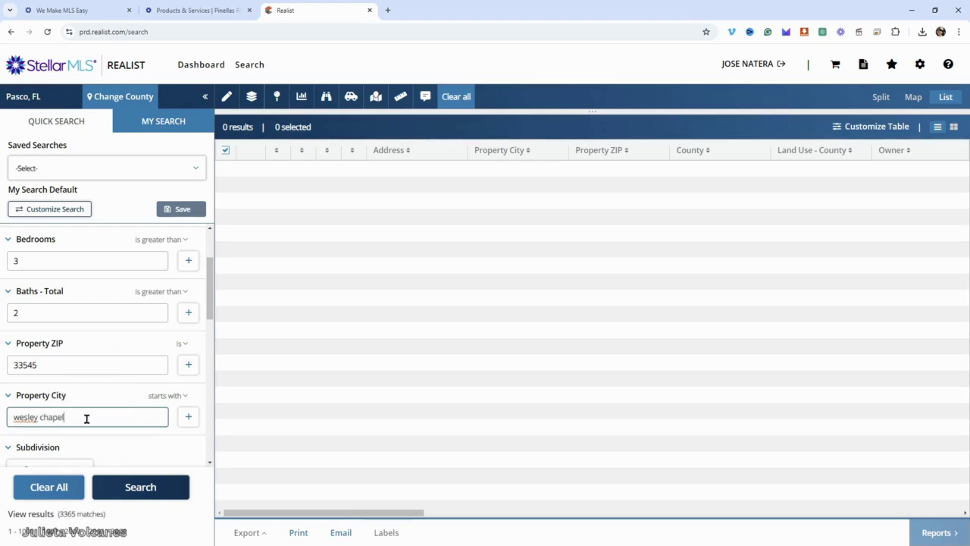
Search the subdivision list for epperson ranch and apply all the matching subdivisions as a criterion
{"action": "scroll", "coordinate": [67, 452], "scroll_direction": "down", "scroll_amount": 2}
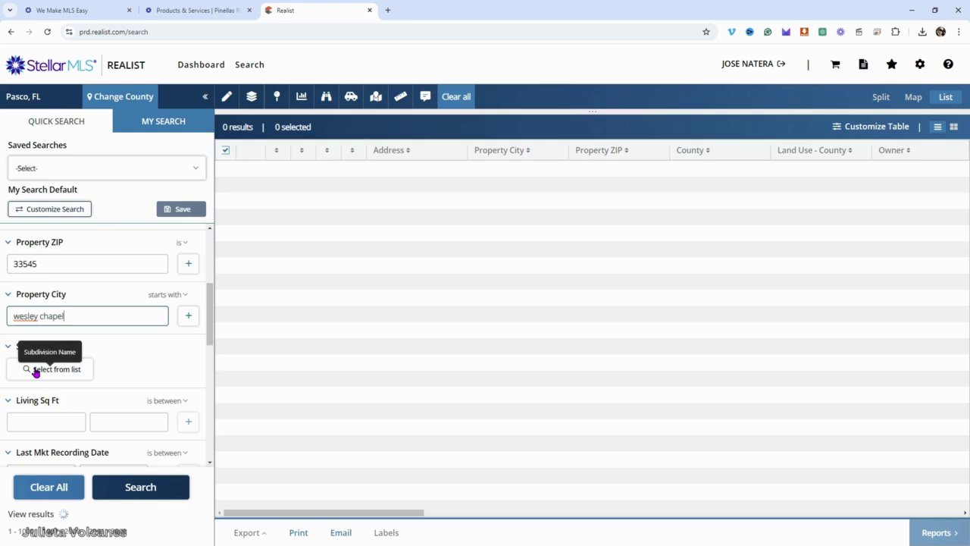
{"action": "left_click", "coordinate": [35, 370]}
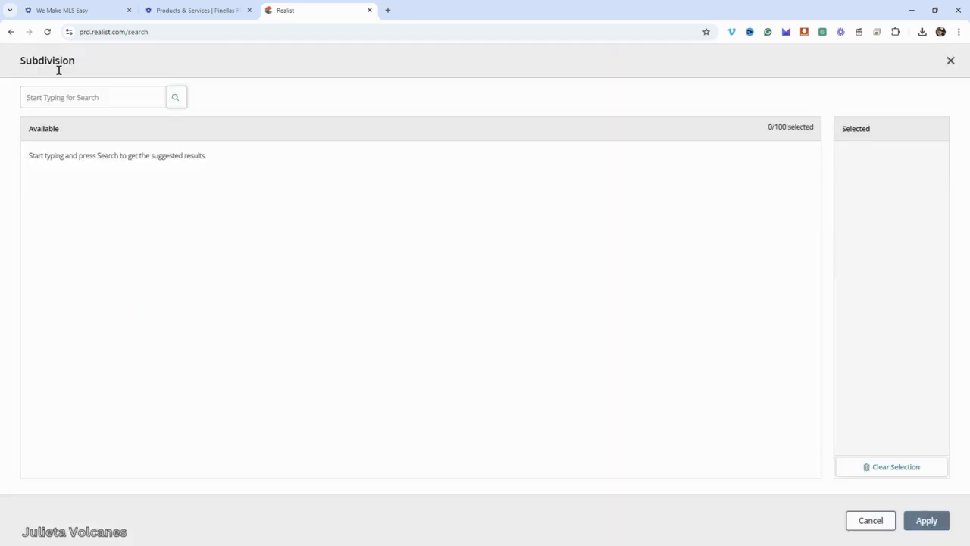
{"action": "left_click", "coordinate": [65, 98]}
{"action": "type", "text": "epperson ranch"}
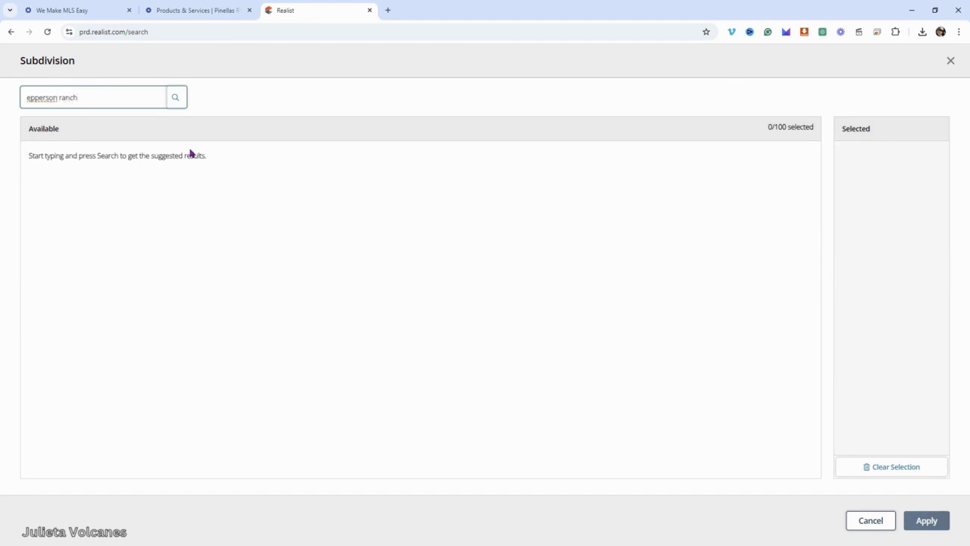
{"action": "left_click", "coordinate": [175, 99]}
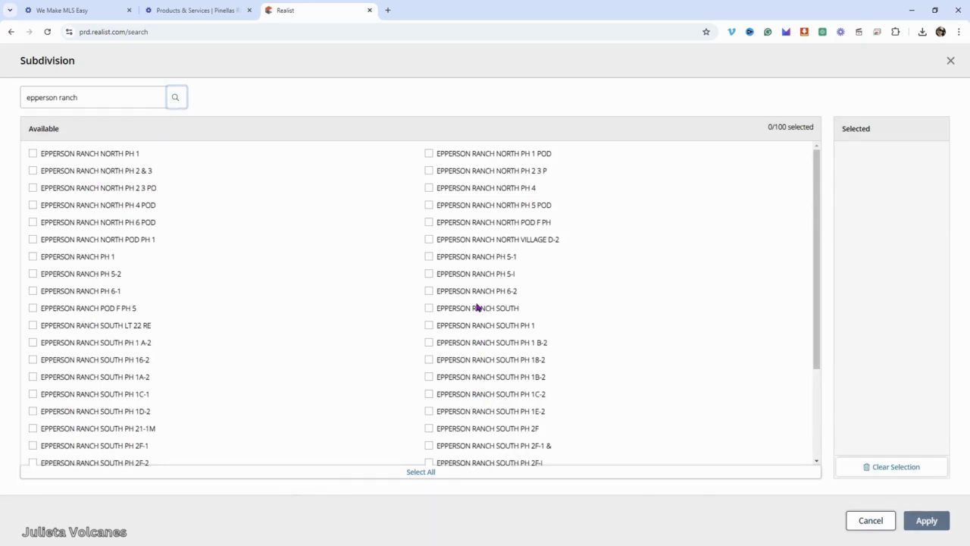
{"action": "scroll", "coordinate": [418, 313], "scroll_direction": "down", "scroll_amount": 3}
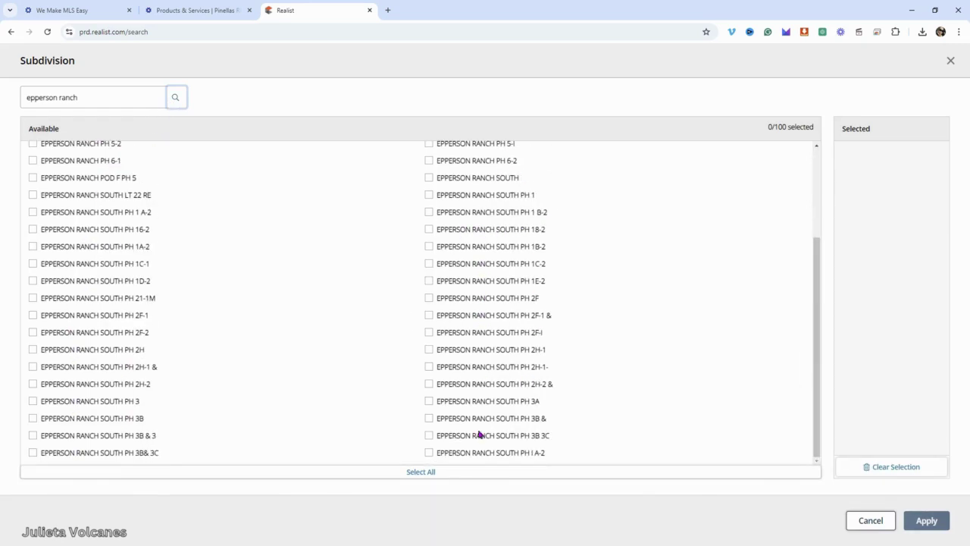
{"action": "left_click", "coordinate": [421, 473]}
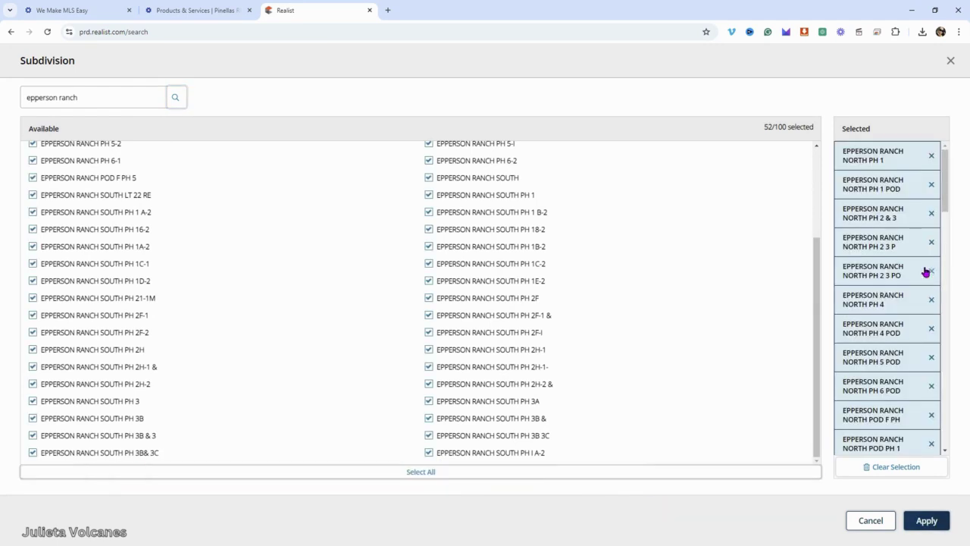
{"action": "left_click", "coordinate": [926, 530]}
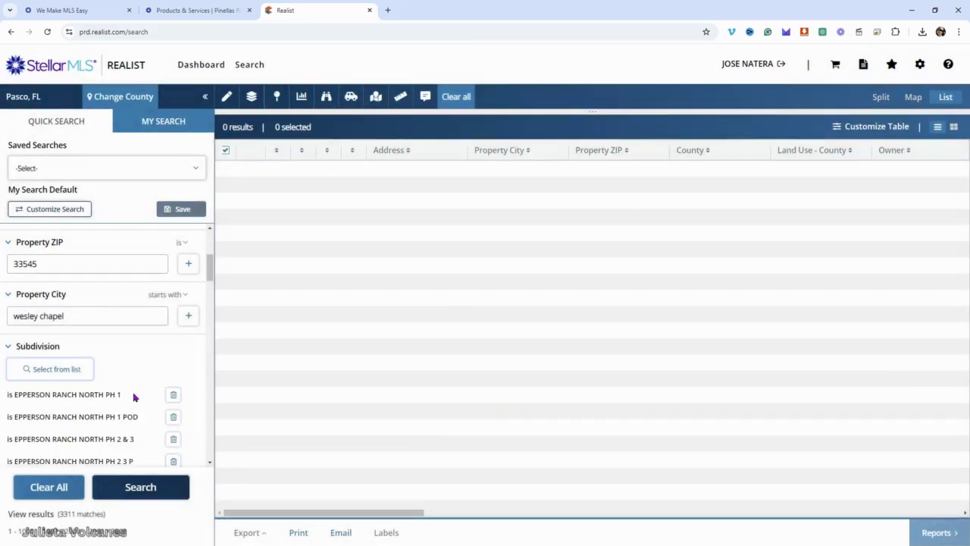
Check the added subdivision criteria and the match count, and run the property search
{"action": "scroll", "coordinate": [29, 387], "scroll_direction": "down", "scroll_amount": 5}
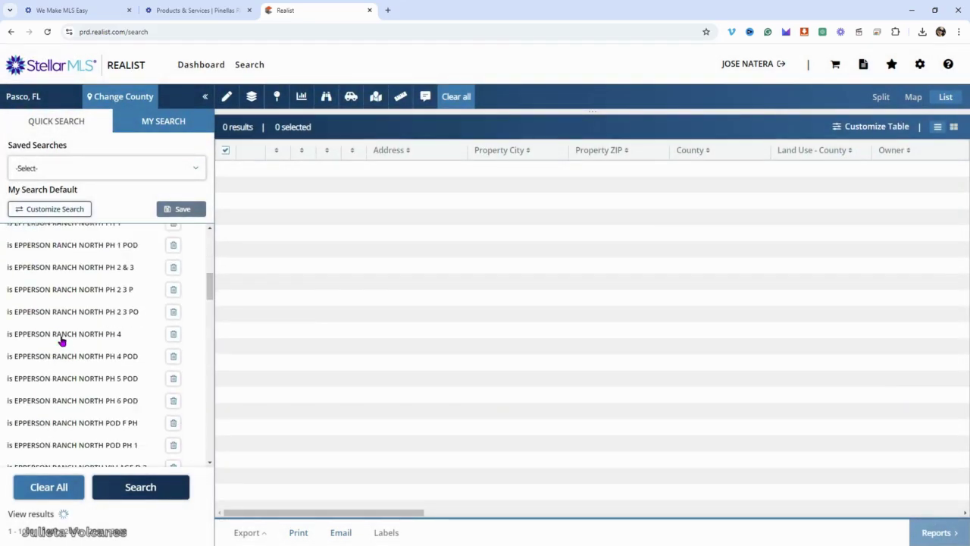
{"action": "scroll", "coordinate": [67, 347], "scroll_direction": "down", "scroll_amount": 3}
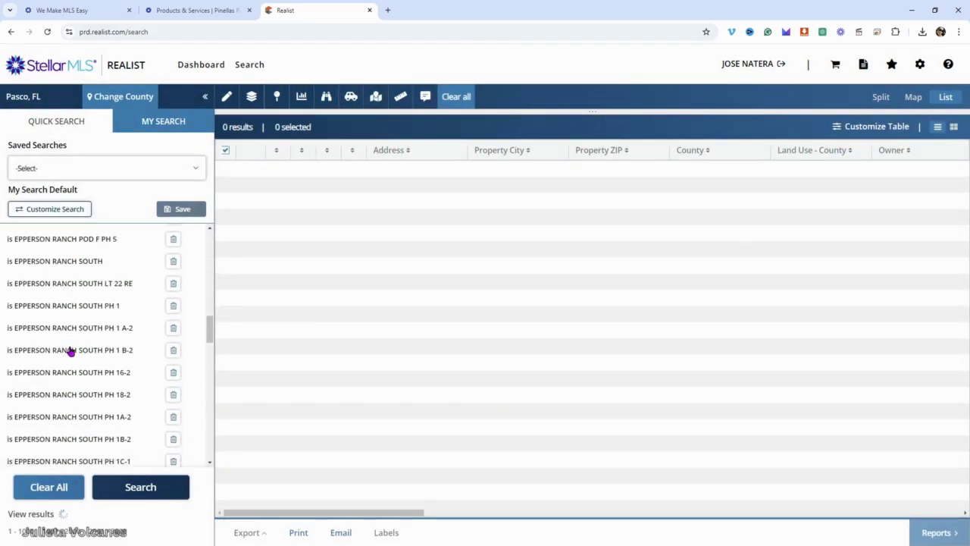
{"action": "scroll", "coordinate": [69, 350], "scroll_direction": "down", "scroll_amount": 4}
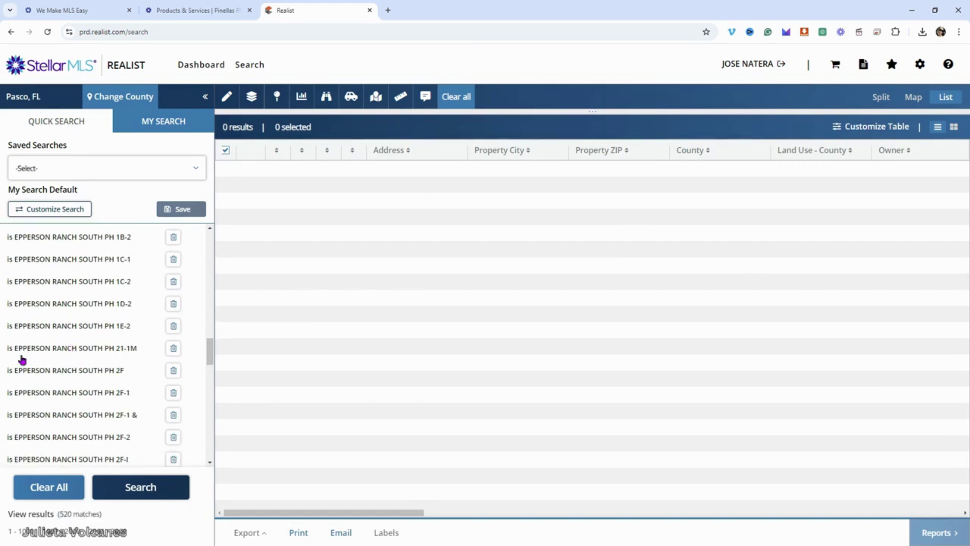
{"action": "scroll", "coordinate": [61, 361], "scroll_direction": "down", "scroll_amount": 3}
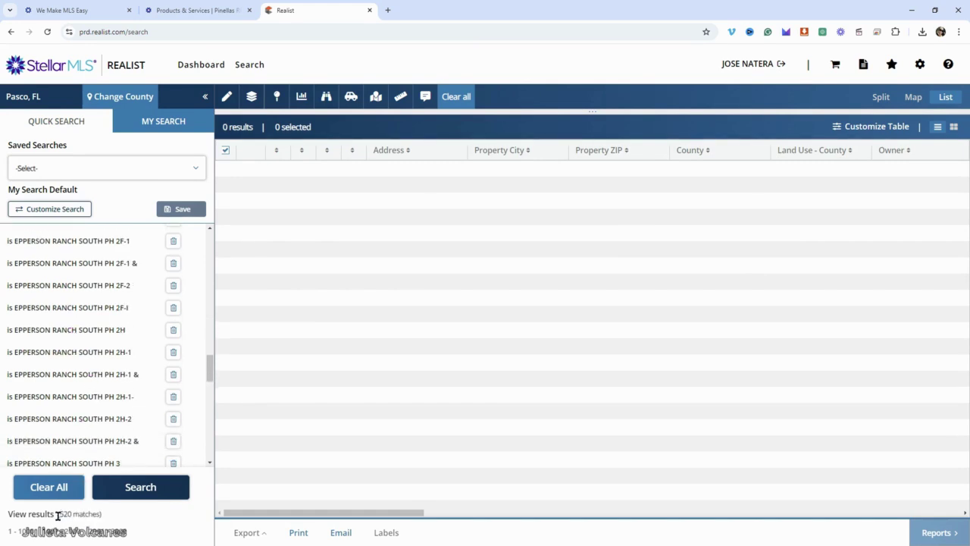
{"action": "left_click_drag", "start_coordinate": [58, 515], "coordinate": [114, 522]}
{"action": "left_click", "coordinate": [140, 493]}
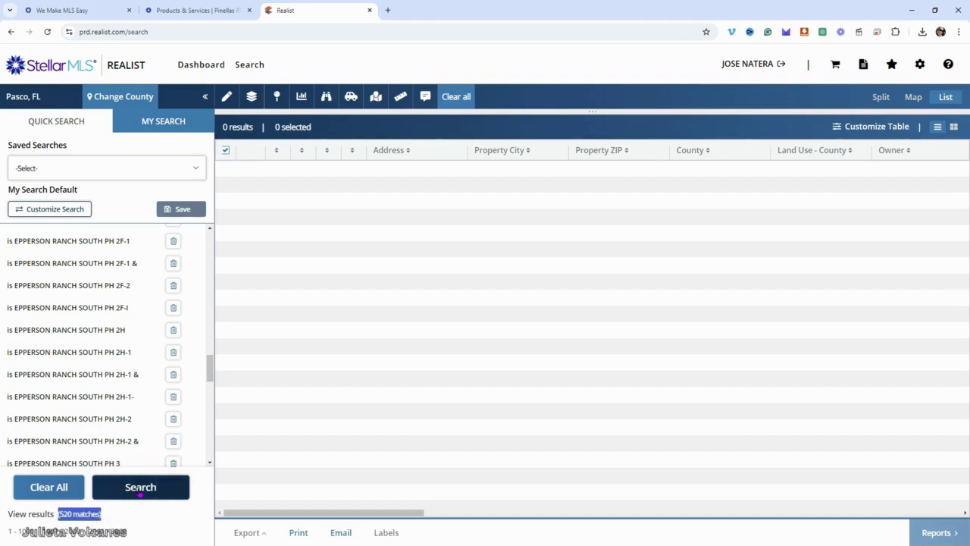
{"action": "left_click", "coordinate": [139, 490]}
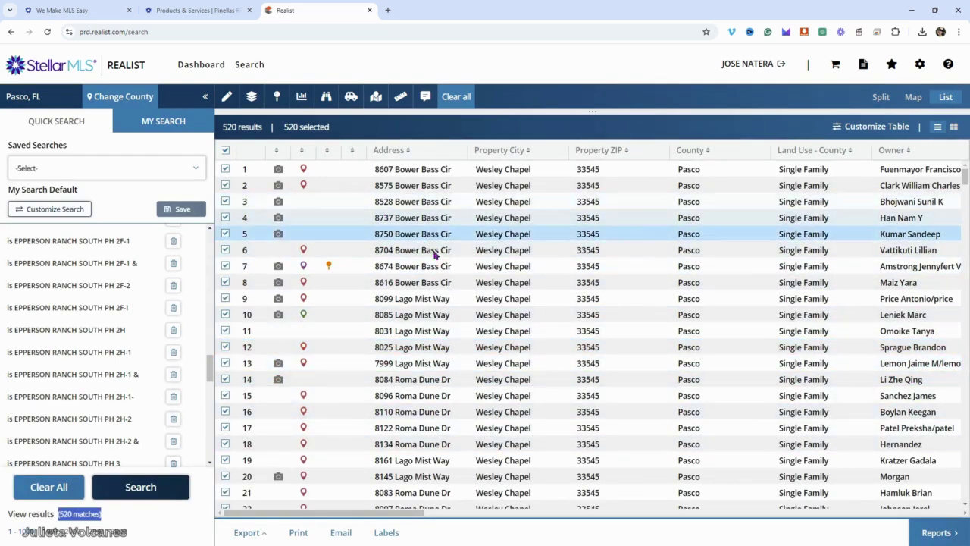
Examine the property results, including the address, land use, owner, sale date and sale price columns
{"action": "scroll", "coordinate": [416, 400], "scroll_direction": "down", "scroll_amount": 4}
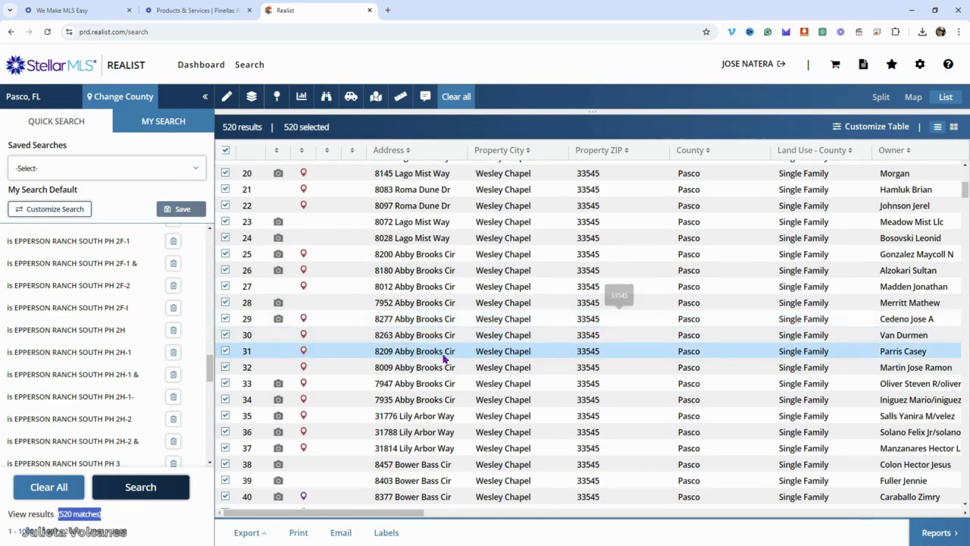
{"action": "scroll", "coordinate": [492, 303], "scroll_direction": "up", "scroll_amount": 4}
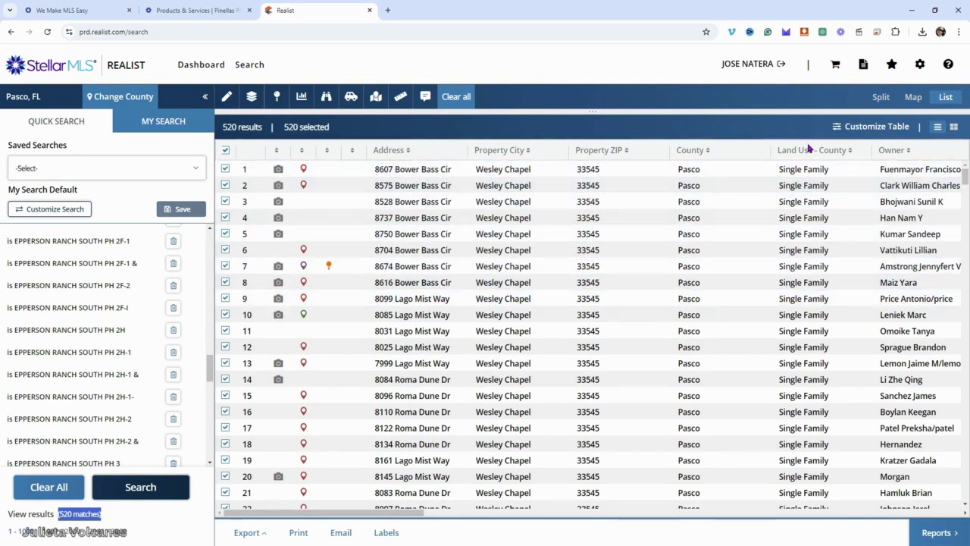
{"action": "scroll", "coordinate": [808, 341], "scroll_direction": "down", "scroll_amount": 3}
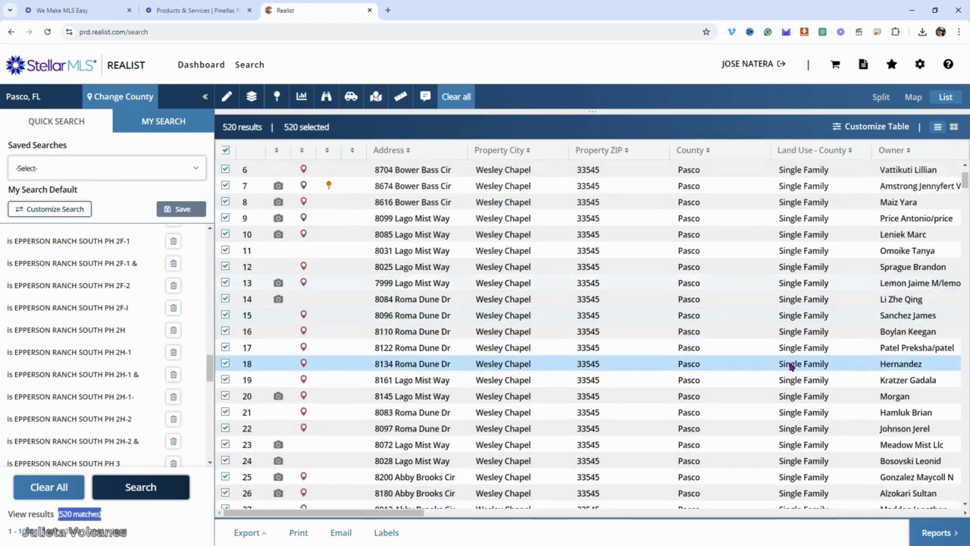
{"action": "scroll", "coordinate": [813, 390], "scroll_direction": "up", "scroll_amount": 4}
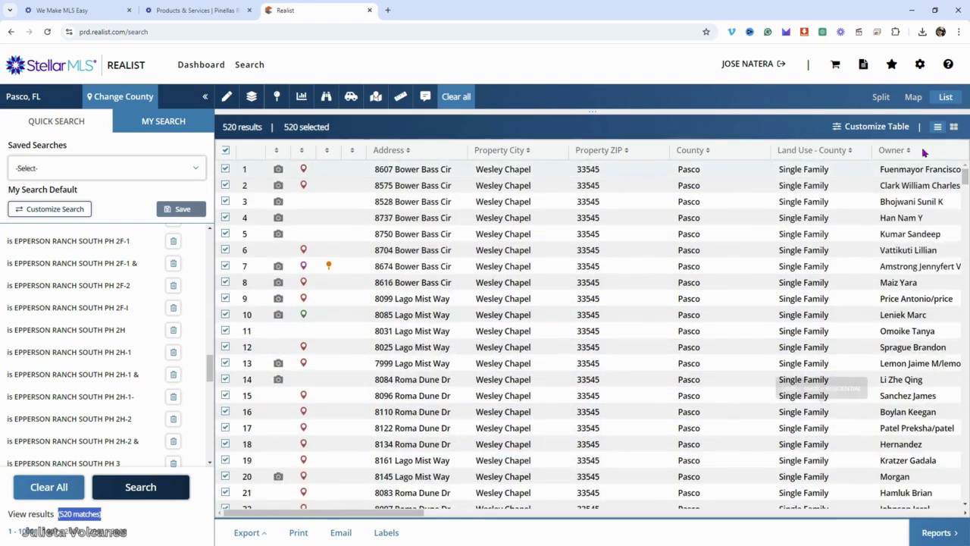
{"action": "left_click_drag", "start_coordinate": [391, 516], "coordinate": [498, 516]}
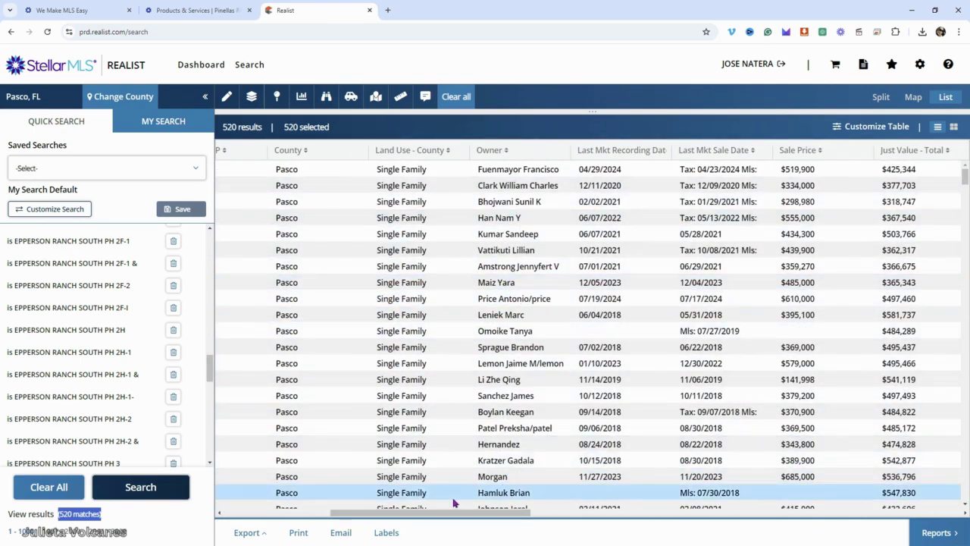
Examine the remaining result columns, from just value and tax amount through baths, living area, year built, subdivision, parcel IDs and MLS listing number
{"action": "left_click_drag", "start_coordinate": [444, 519], "coordinate": [542, 522]}
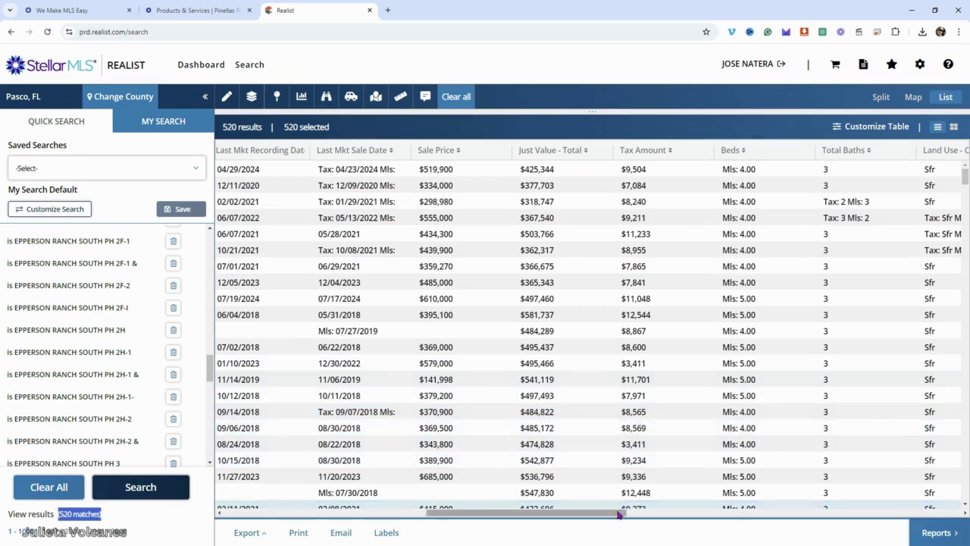
{"action": "left_click_drag", "start_coordinate": [618, 514], "coordinate": [756, 529]}
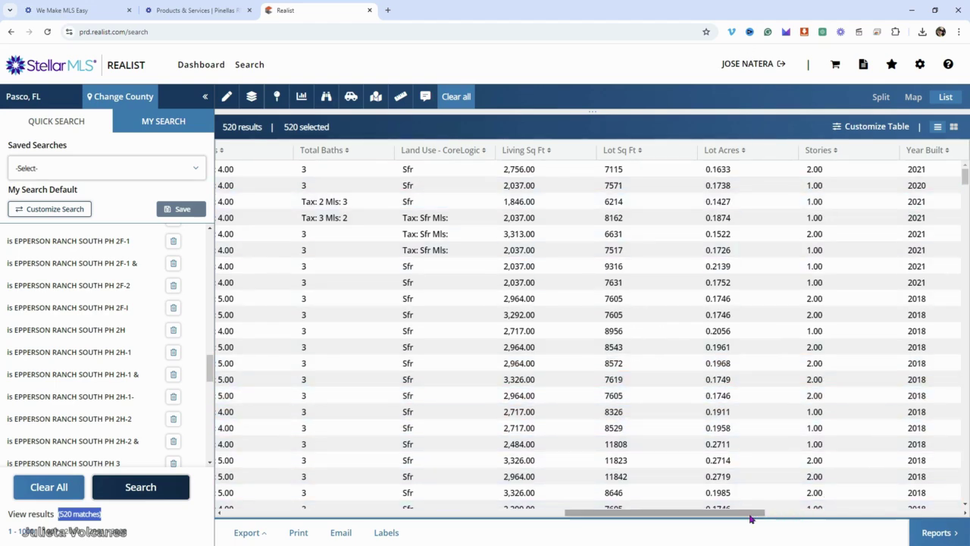
{"action": "left_click_drag", "start_coordinate": [753, 514], "coordinate": [808, 513]}
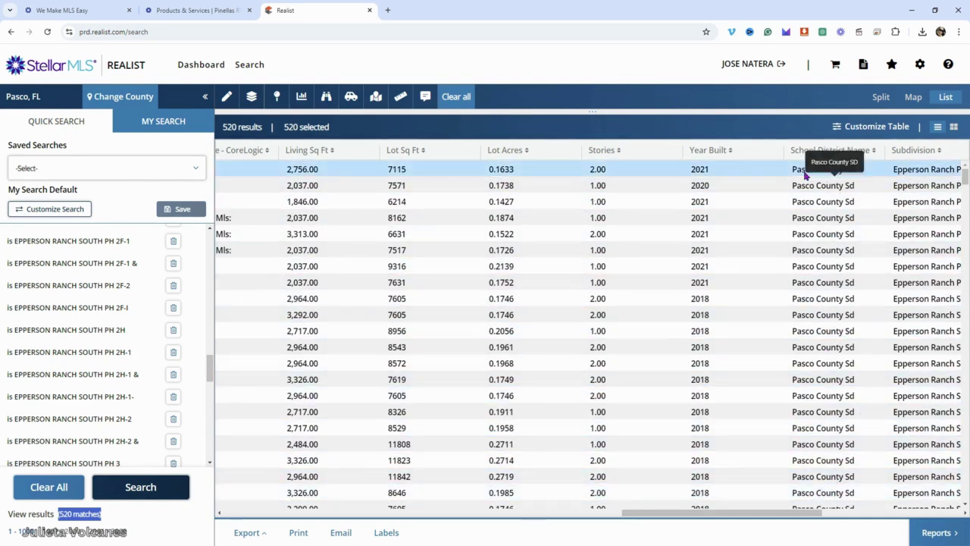
{"action": "left_click_drag", "start_coordinate": [764, 520], "coordinate": [822, 520]}
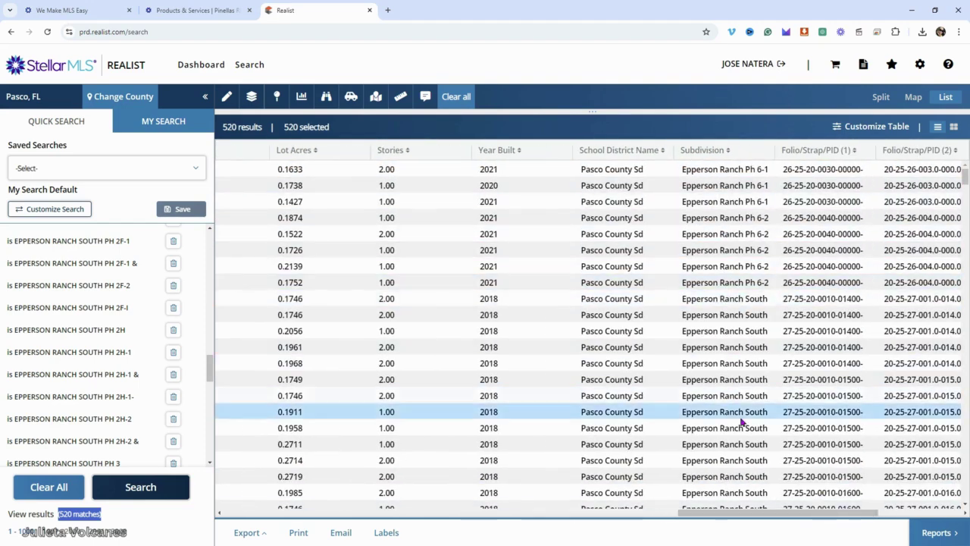
{"action": "left_click_drag", "start_coordinate": [781, 514], "coordinate": [839, 521]}
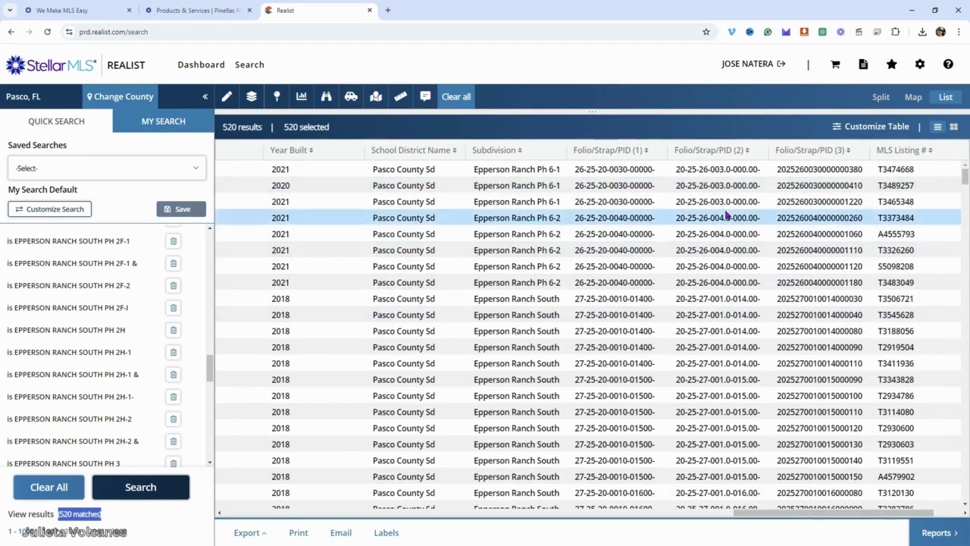
{"action": "left_click_drag", "start_coordinate": [832, 515], "coordinate": [232, 513]}
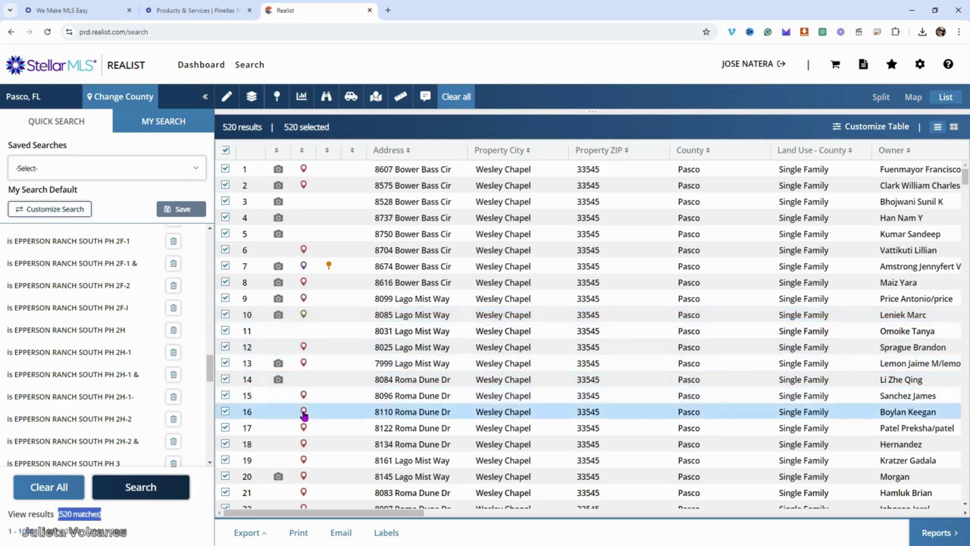
Check the listing-status markers of the properties down the result list and return to the first rows
{"action": "scroll", "coordinate": [304, 445], "scroll_direction": "down", "scroll_amount": 3}
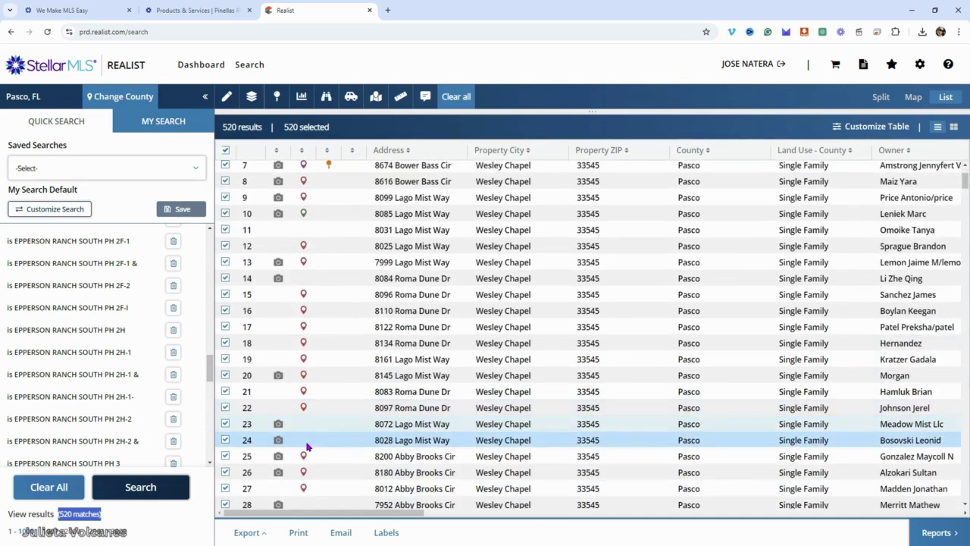
{"action": "scroll", "coordinate": [303, 464], "scroll_direction": "down", "scroll_amount": 8}
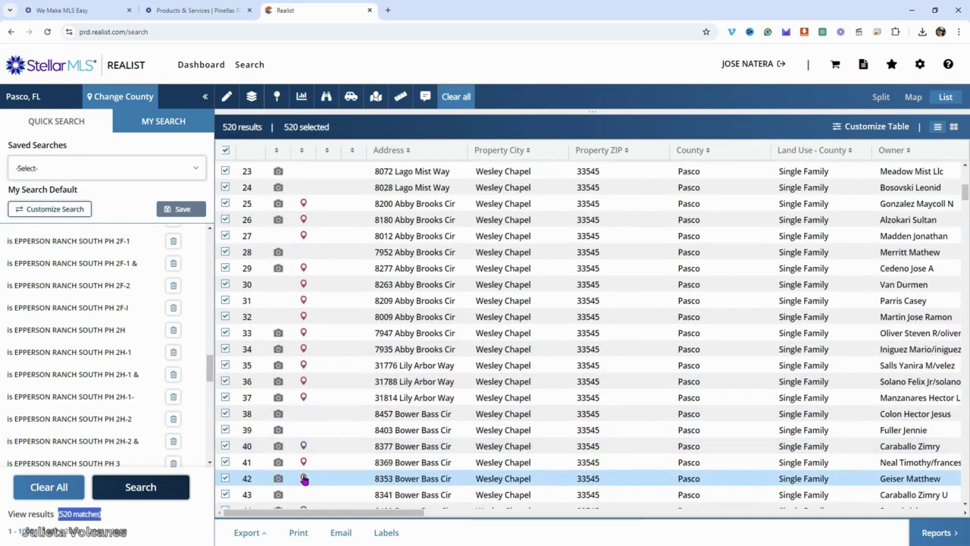
{"action": "scroll", "coordinate": [303, 480], "scroll_direction": "down", "scroll_amount": 7}
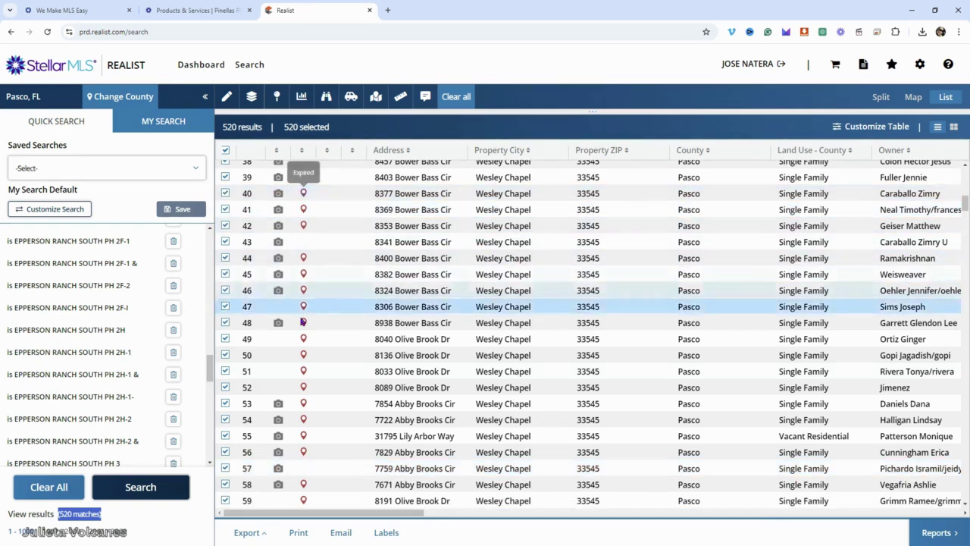
{"action": "scroll", "coordinate": [303, 346], "scroll_direction": "down", "scroll_amount": 5}
{"action": "scroll", "coordinate": [303, 354], "scroll_direction": "down", "scroll_amount": 15}
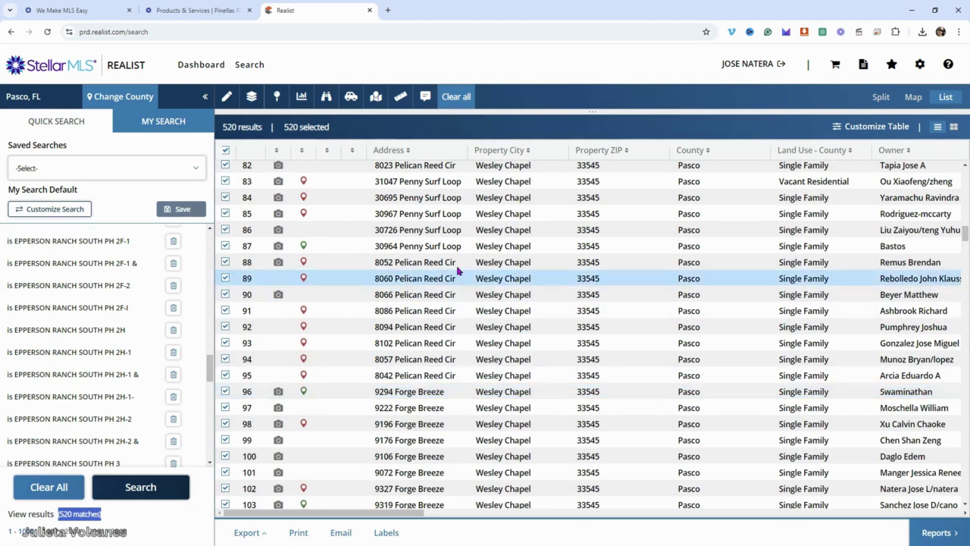
{"action": "scroll", "coordinate": [424, 265], "scroll_direction": "up", "scroll_amount": 7}
{"action": "scroll", "coordinate": [387, 263], "scroll_direction": "up", "scroll_amount": 20}
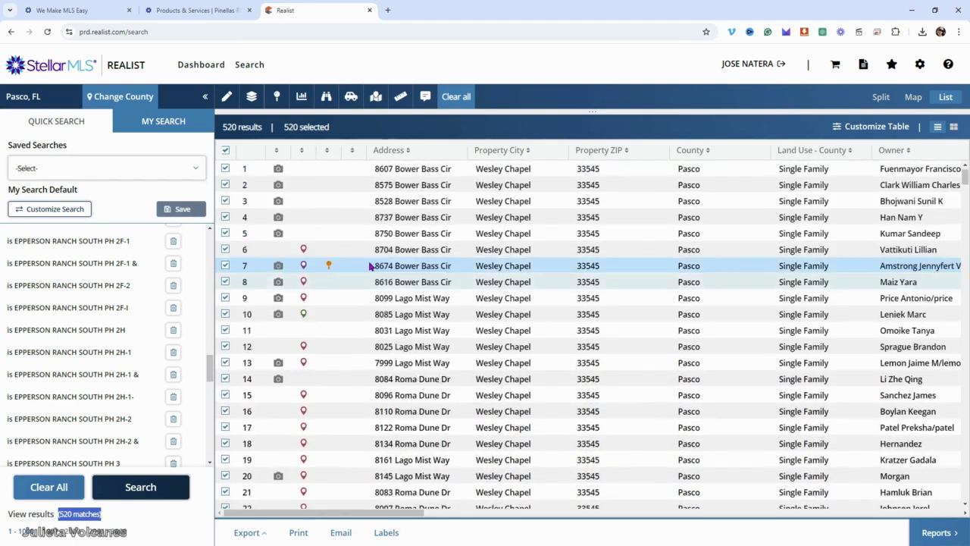
Open the property details of the active listing in row 10 and check its list price, list date and owner information
{"action": "left_click", "coordinate": [417, 317]}
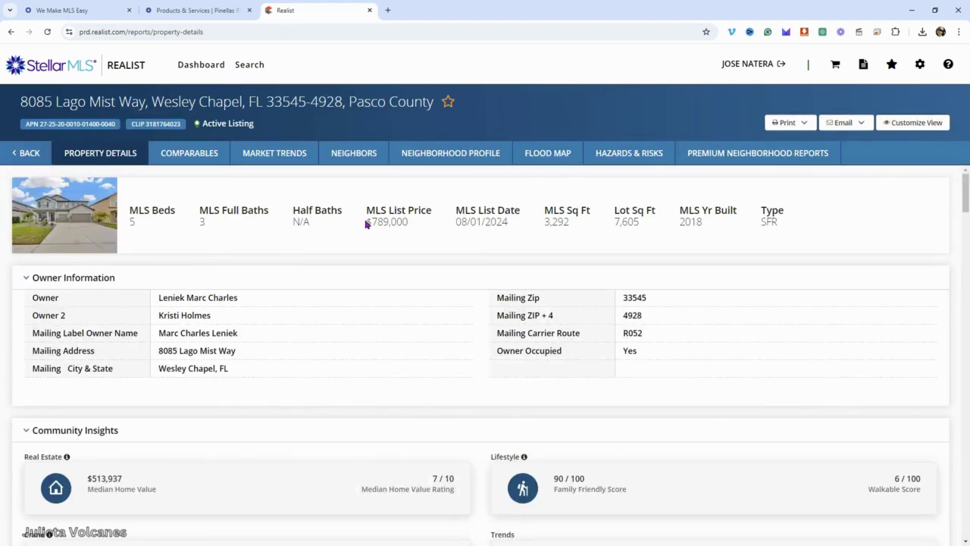
{"action": "left_click_drag", "start_coordinate": [364, 223], "coordinate": [513, 225]}
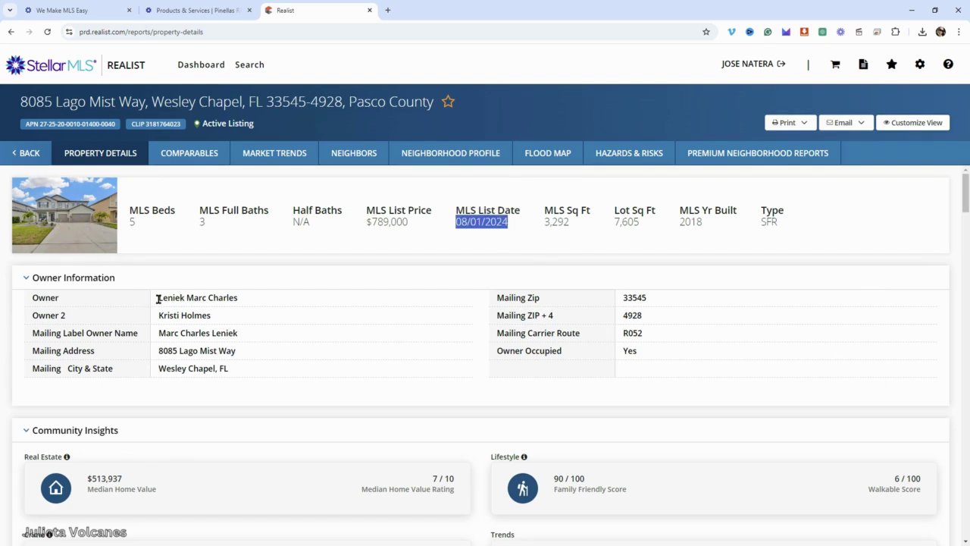
{"action": "left_click_drag", "start_coordinate": [157, 298], "coordinate": [245, 372]}
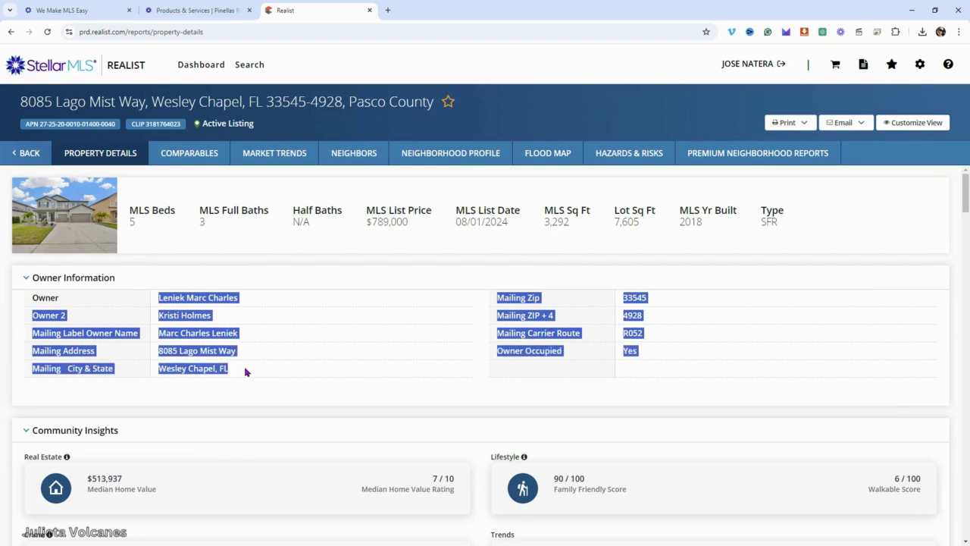
Review the property's community insights and location information, including its subdivision name
{"action": "scroll", "coordinate": [279, 366], "scroll_direction": "down", "scroll_amount": 3}
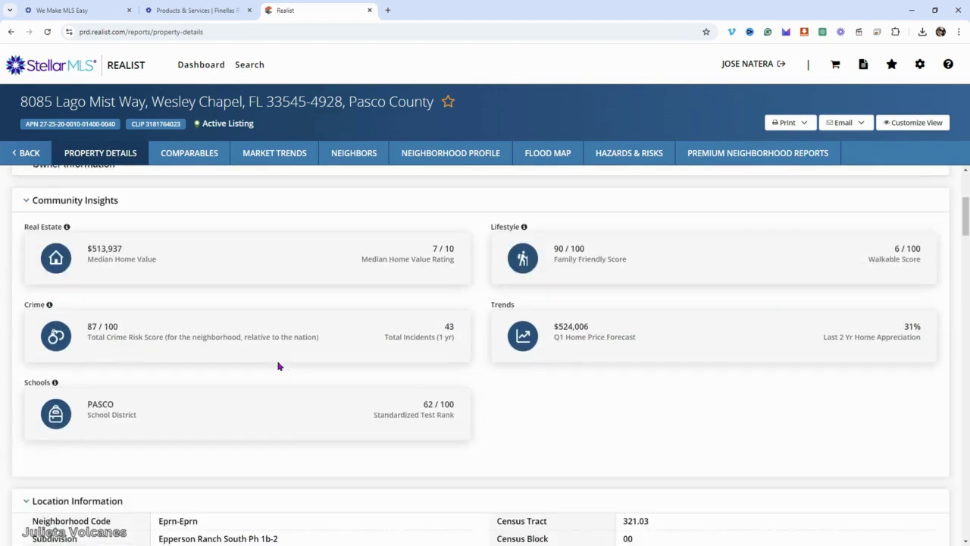
{"action": "scroll", "coordinate": [112, 347], "scroll_direction": "down", "scroll_amount": 2}
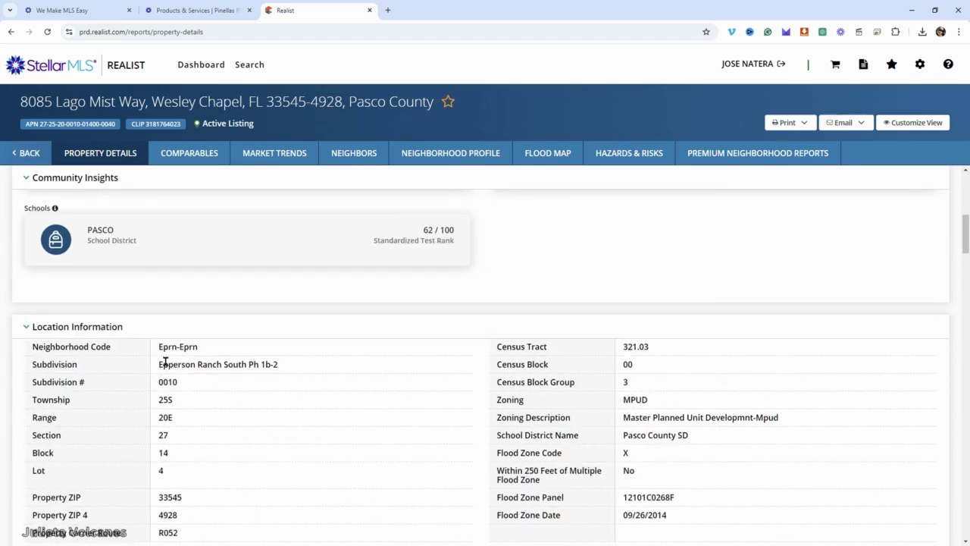
{"action": "left_click_drag", "start_coordinate": [161, 364], "coordinate": [306, 371]}
Review the property's tax information, assessment history, characteristics, features and sell score sections
{"action": "scroll", "coordinate": [305, 404], "scroll_direction": "down", "scroll_amount": 4}
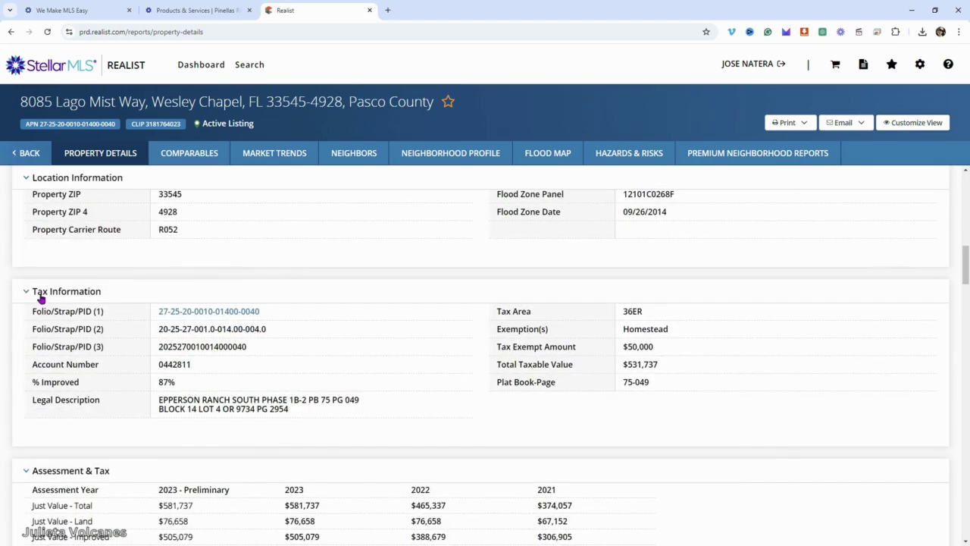
{"action": "scroll", "coordinate": [224, 352], "scroll_direction": "down", "scroll_amount": 3}
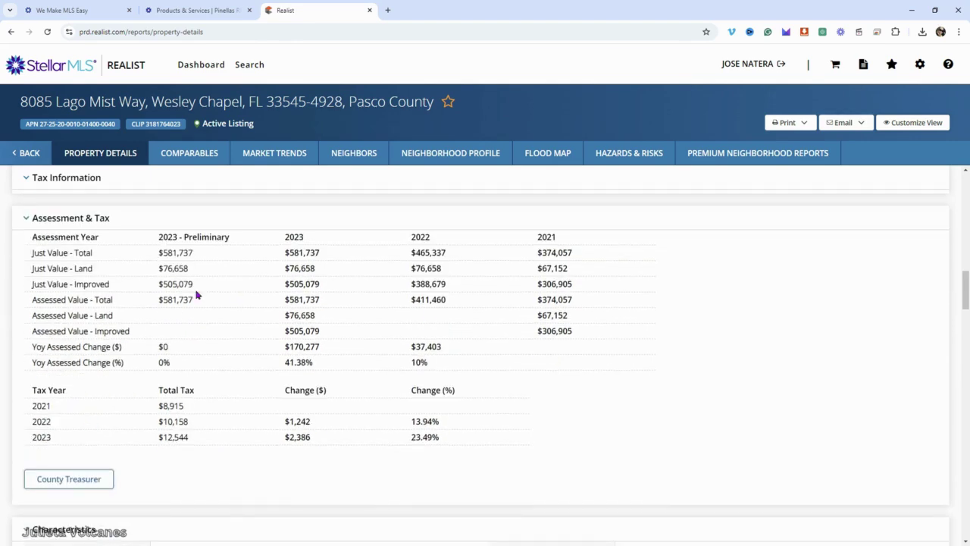
{"action": "scroll", "coordinate": [189, 440], "scroll_direction": "down", "scroll_amount": 2}
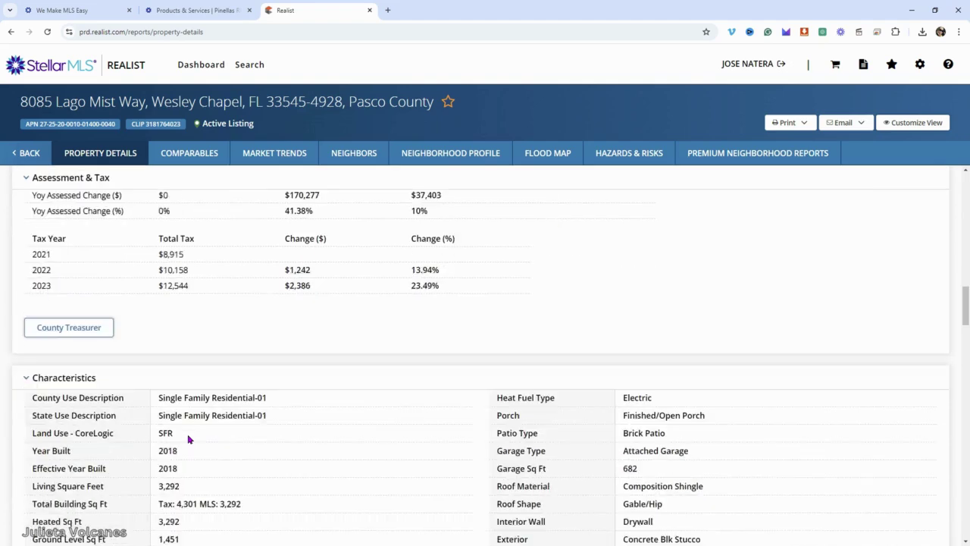
{"action": "scroll", "coordinate": [189, 440], "scroll_direction": "down", "scroll_amount": 2}
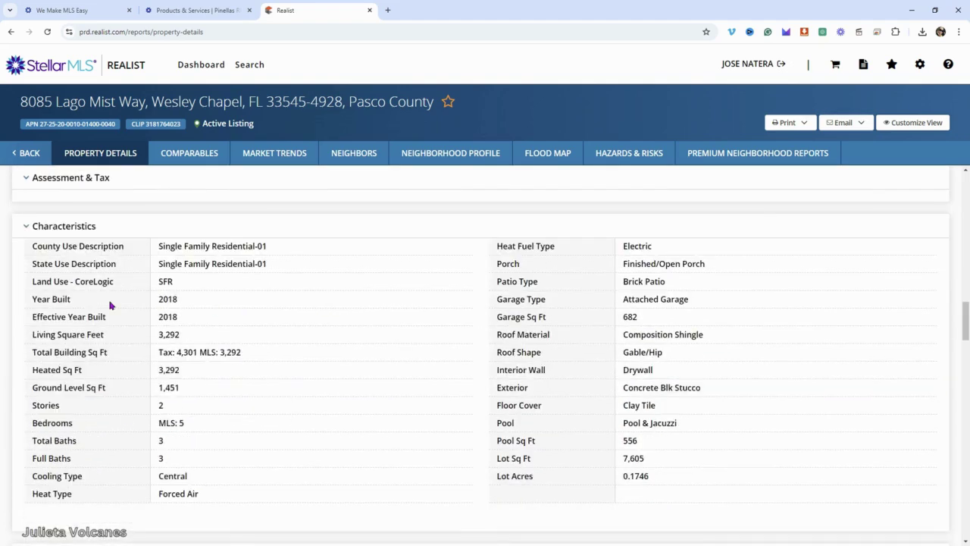
{"action": "scroll", "coordinate": [225, 496], "scroll_direction": "down", "scroll_amount": 4}
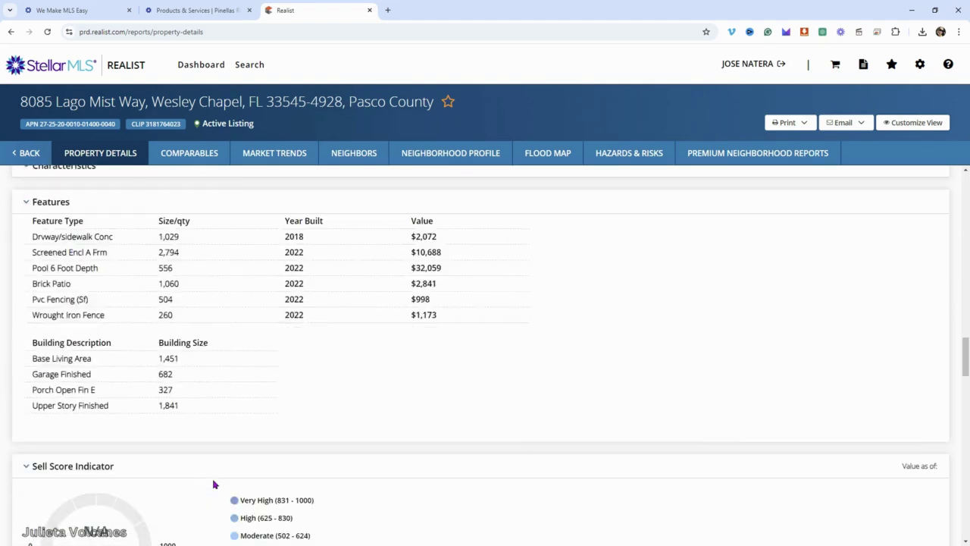
{"action": "scroll", "coordinate": [213, 483], "scroll_direction": "down", "scroll_amount": 4}
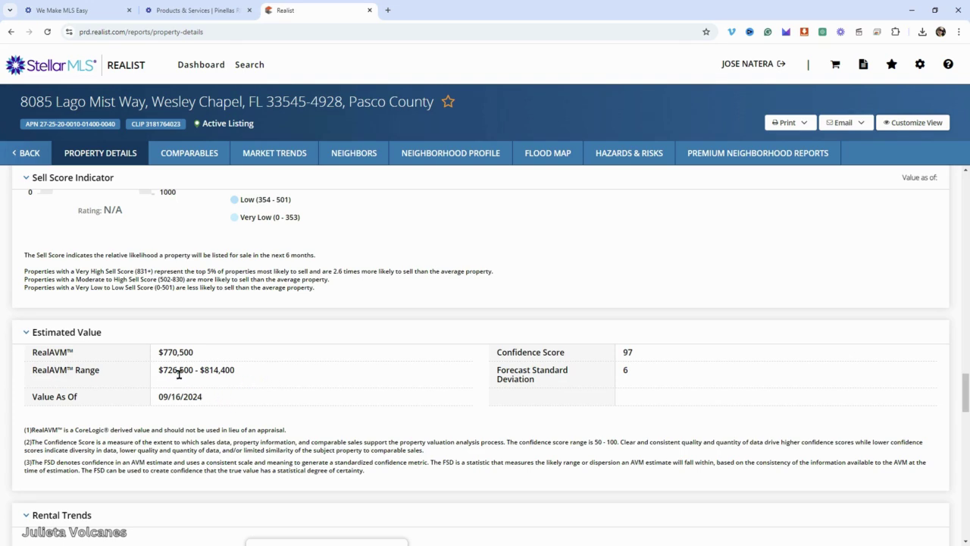
Compare the property's RealAVM estimated value and range with its MLS list price
{"action": "left_click_drag", "start_coordinate": [162, 369], "coordinate": [221, 372]}
{"action": "left_click_drag", "start_coordinate": [158, 352], "coordinate": [202, 357]}
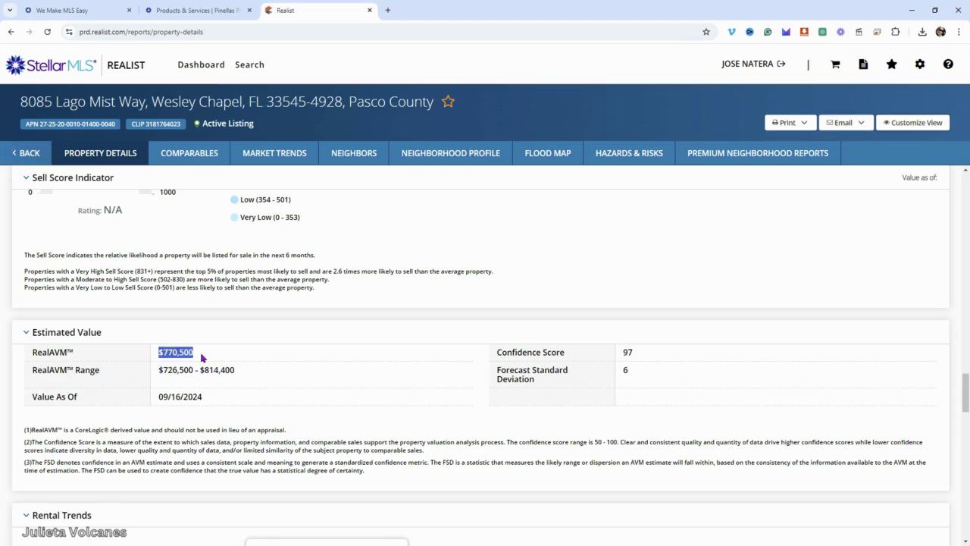
{"action": "scroll", "coordinate": [426, 414], "scroll_direction": "up", "scroll_amount": 15}
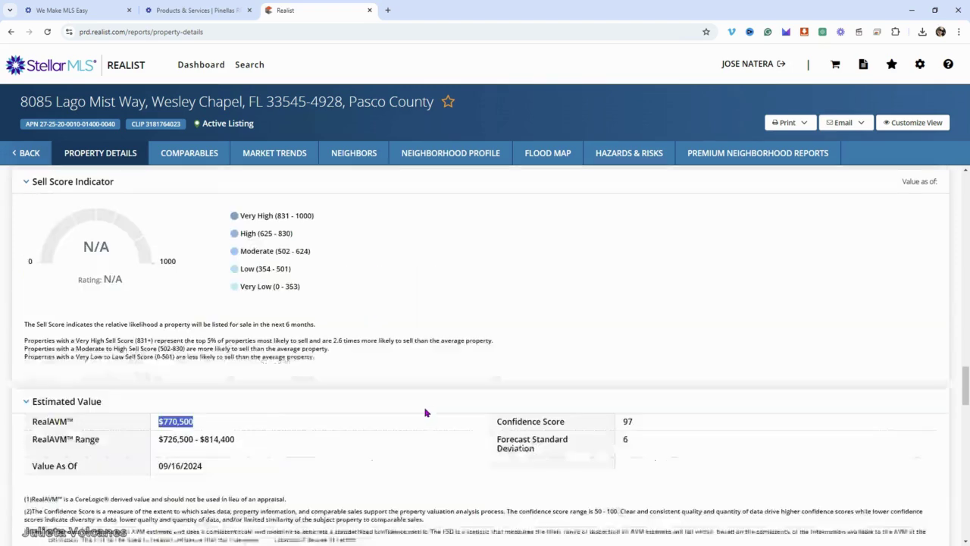
{"action": "scroll", "coordinate": [425, 413], "scroll_direction": "up", "scroll_amount": 10}
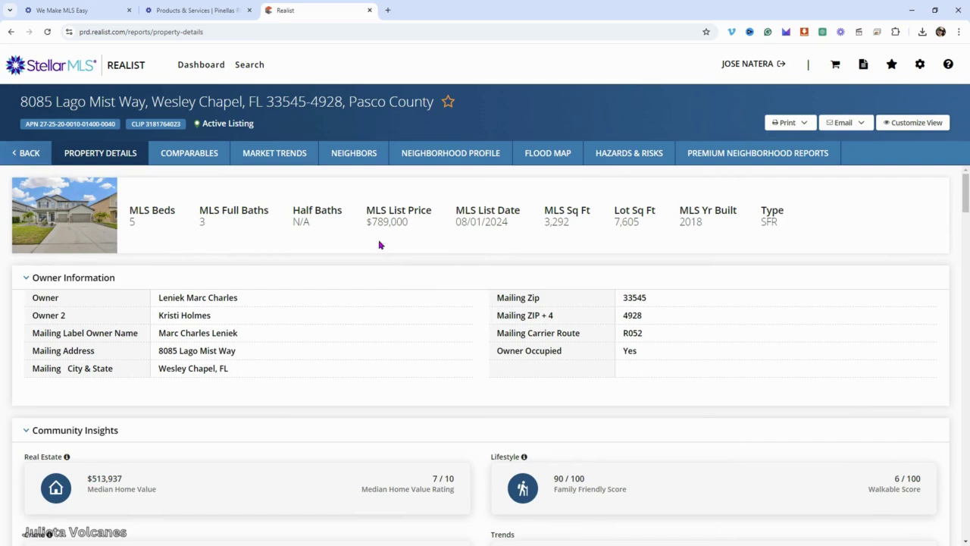
{"action": "left_click_drag", "start_coordinate": [367, 221], "coordinate": [409, 222]}
{"action": "scroll", "coordinate": [79, 286], "scroll_direction": "down", "scroll_amount": 3}
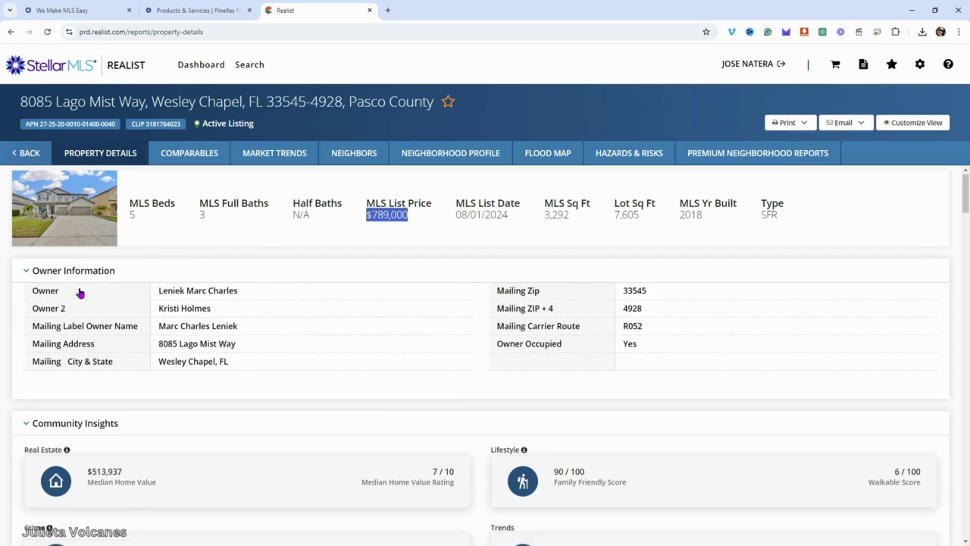
Return to the results, open the details of the pre-foreclosure property in row 7, and check its sale price, sale date and owners
{"action": "left_click", "coordinate": [28, 157]}
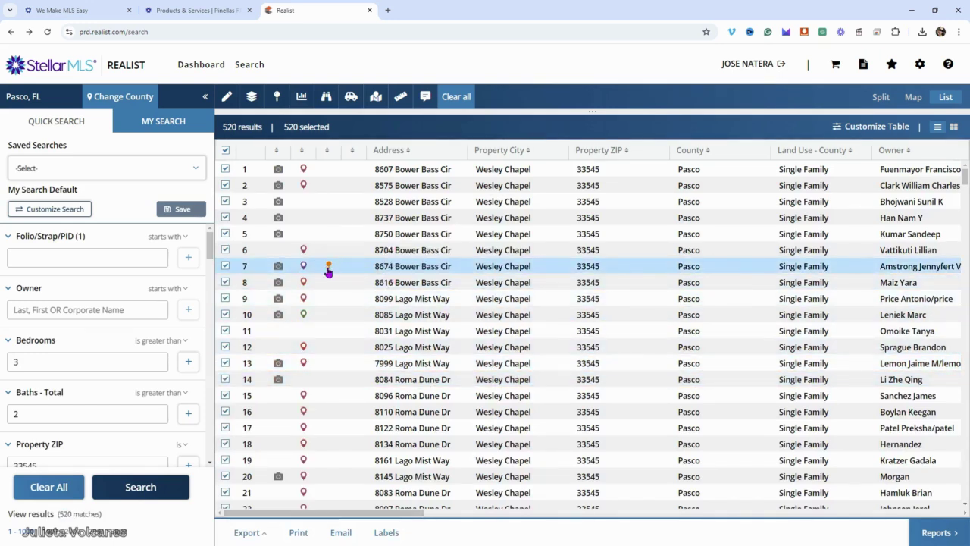
{"action": "left_click", "coordinate": [434, 271]}
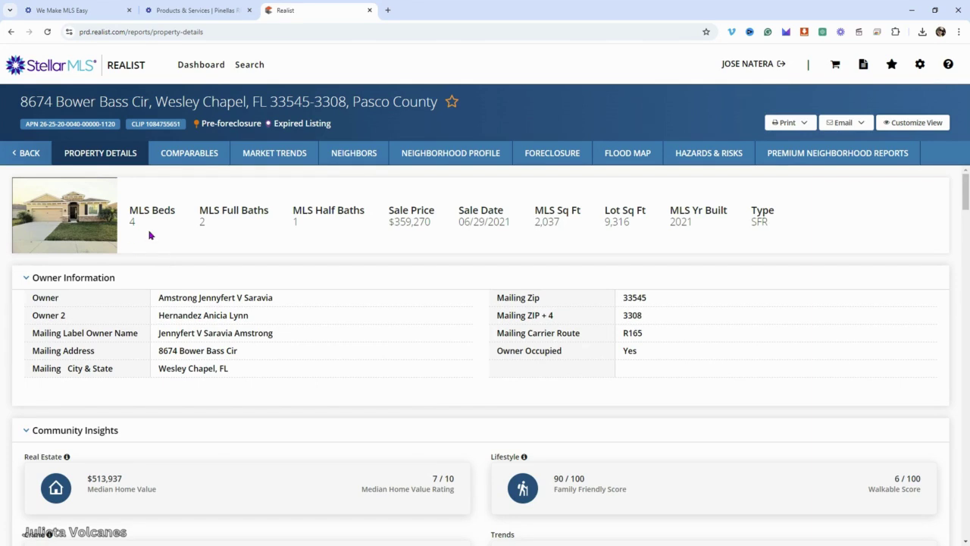
{"action": "left_click_drag", "start_coordinate": [383, 227], "coordinate": [437, 236]}
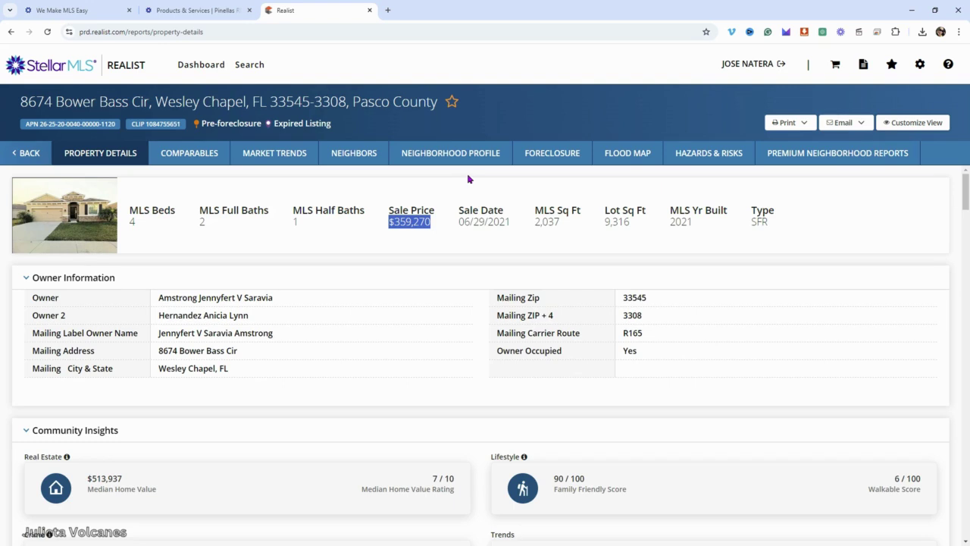
{"action": "double_click", "coordinate": [491, 221]}
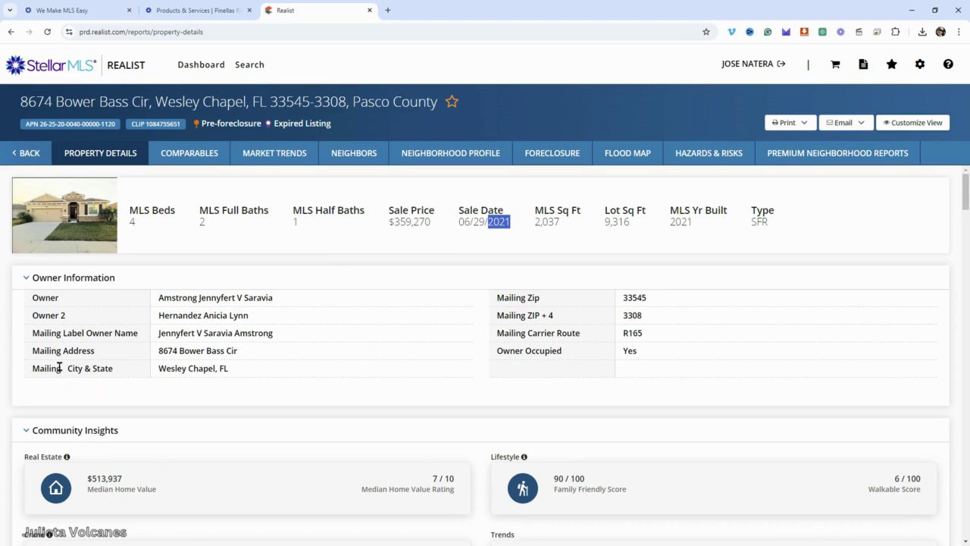
{"action": "left_click_drag", "start_coordinate": [158, 298], "coordinate": [256, 324]}
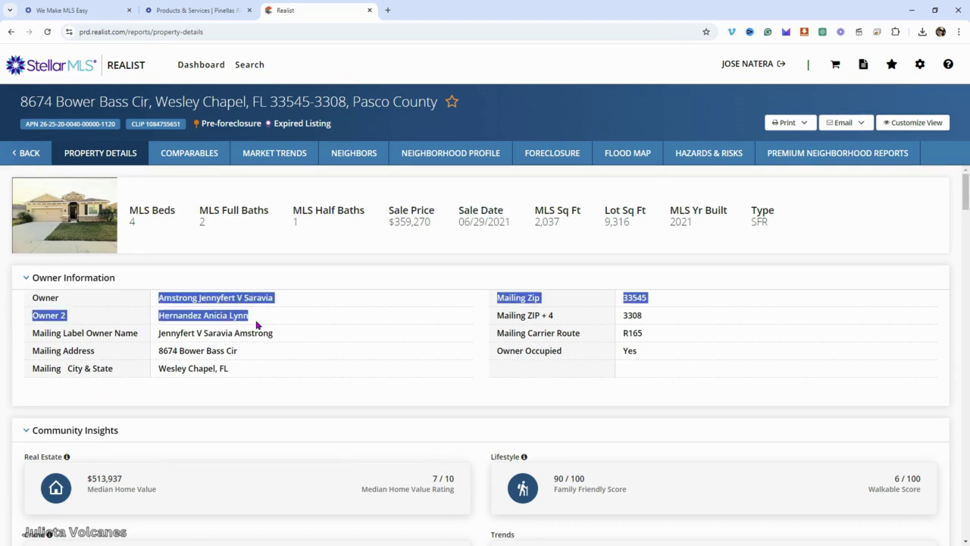
Examine the property's foreclosure summary, including the foreclosure stage and filing date
{"action": "scroll", "coordinate": [339, 407], "scroll_direction": "down", "scroll_amount": 5}
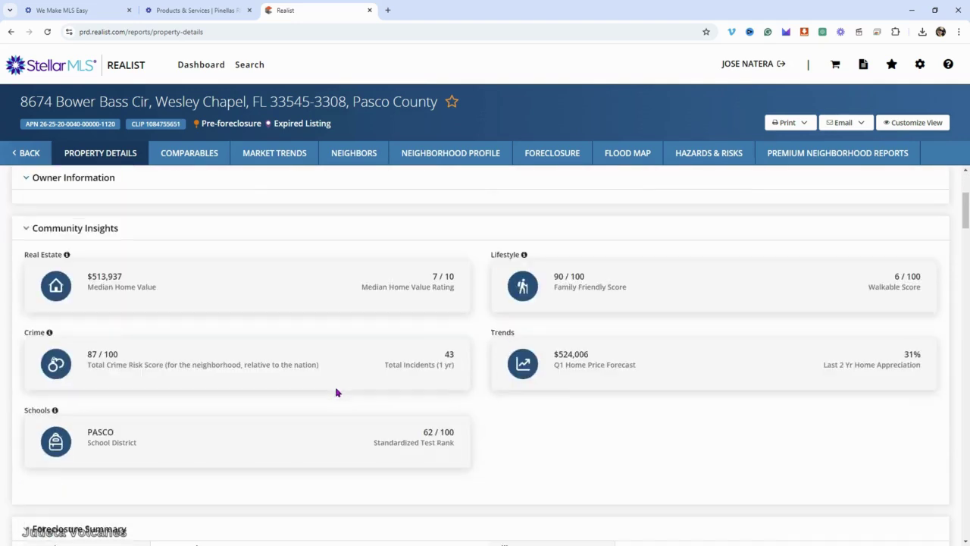
{"action": "scroll", "coordinate": [338, 393], "scroll_direction": "down", "scroll_amount": 2}
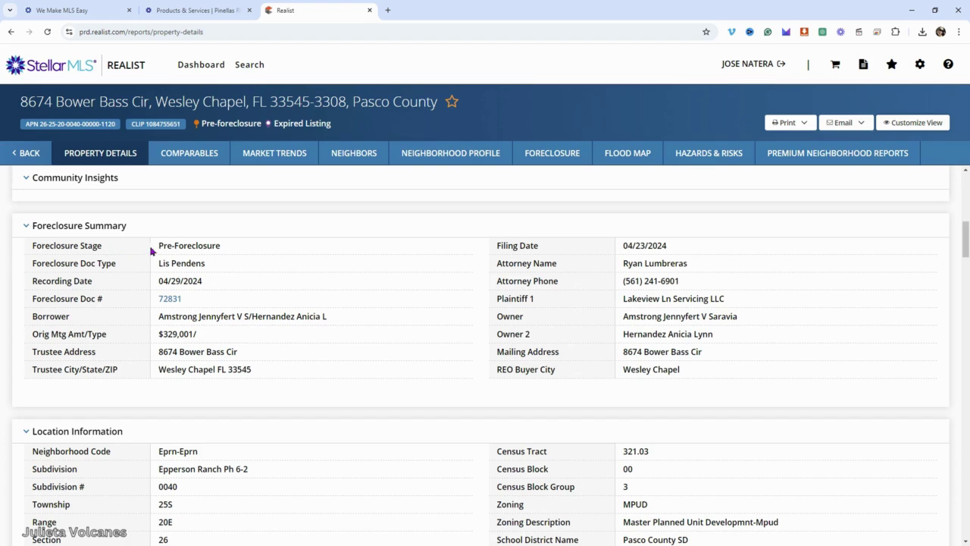
{"action": "left_click_drag", "start_coordinate": [161, 245], "coordinate": [250, 250]}
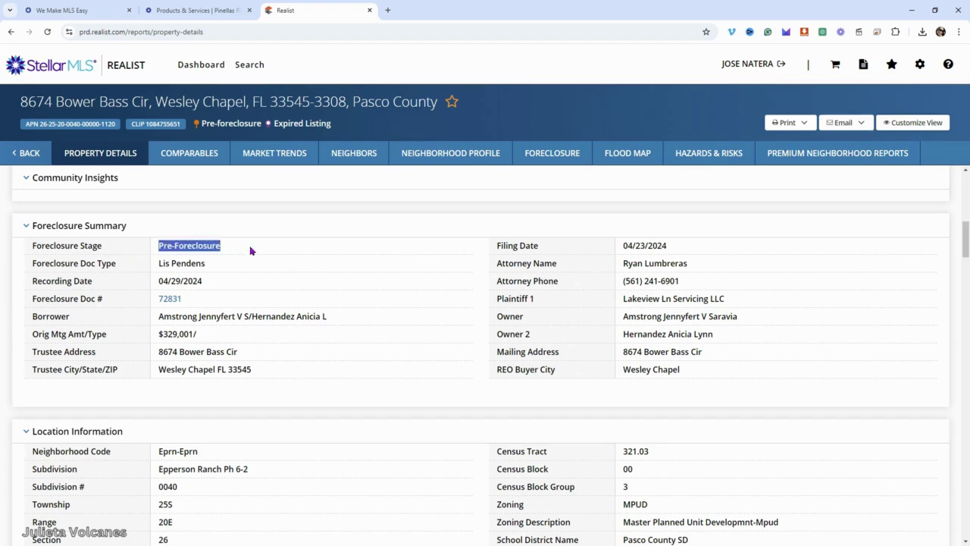
{"action": "left_click_drag", "start_coordinate": [623, 245], "coordinate": [670, 250]}
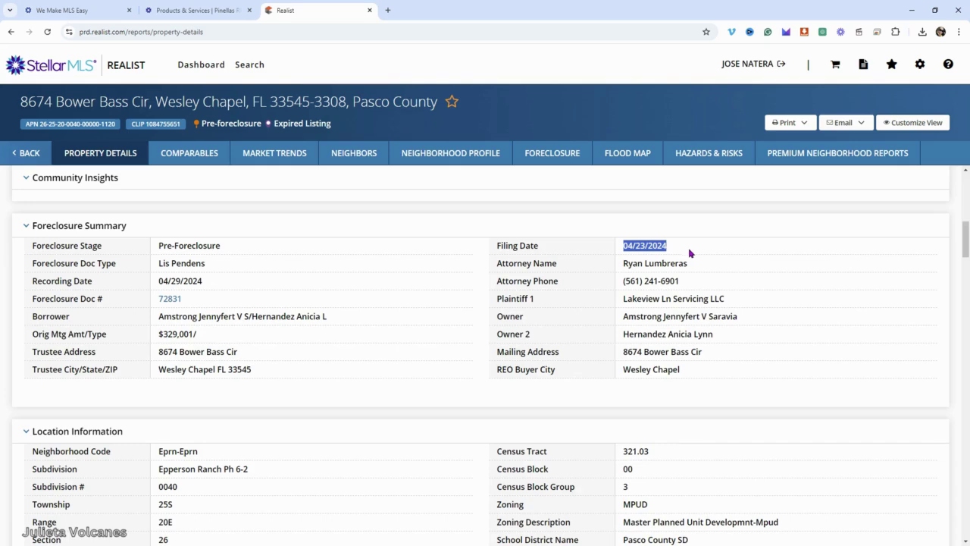
Review the property's location, tax, characteristics and sell score sections, and check its RealAVM estimated value and range
{"action": "scroll", "coordinate": [195, 351], "scroll_direction": "down", "scroll_amount": 4}
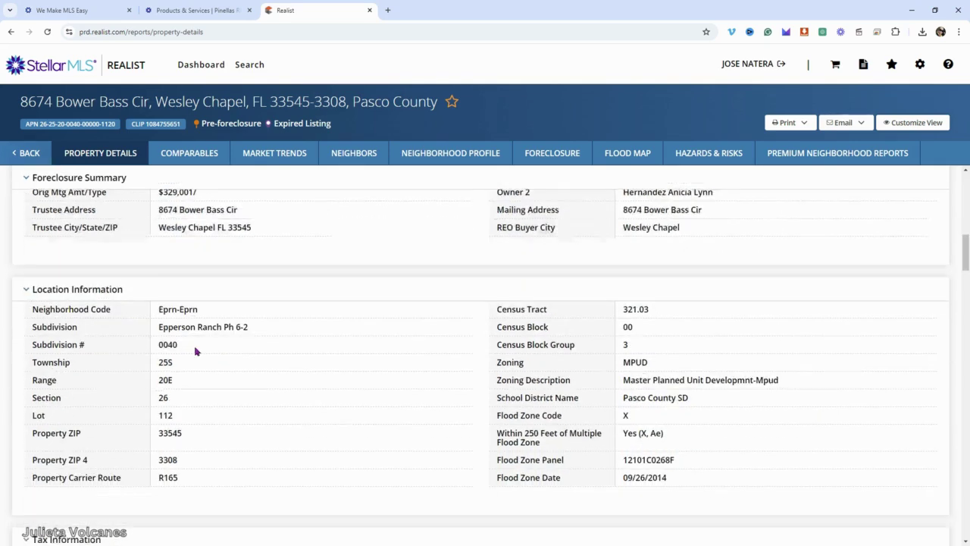
{"action": "scroll", "coordinate": [195, 350], "scroll_direction": "down", "scroll_amount": 3}
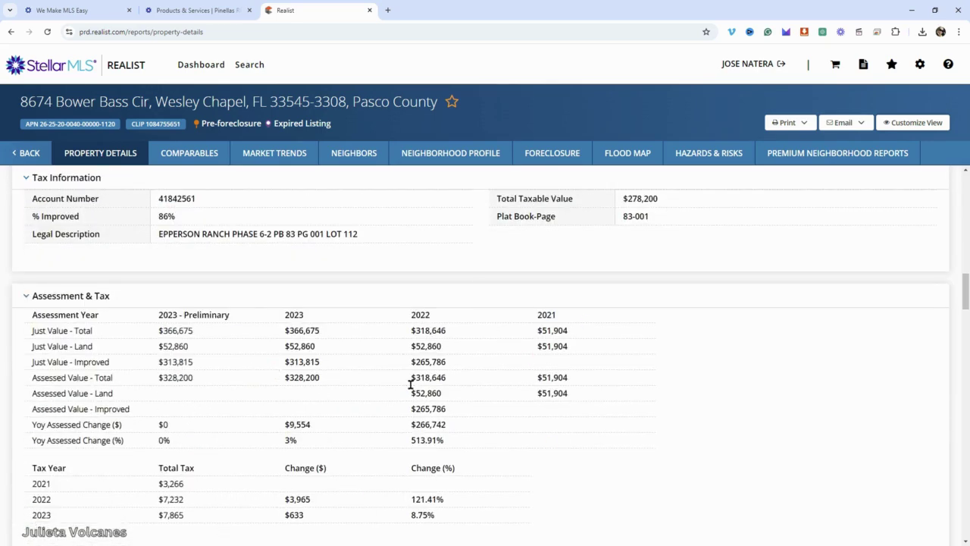
{"action": "scroll", "coordinate": [129, 398], "scroll_direction": "down", "scroll_amount": 7}
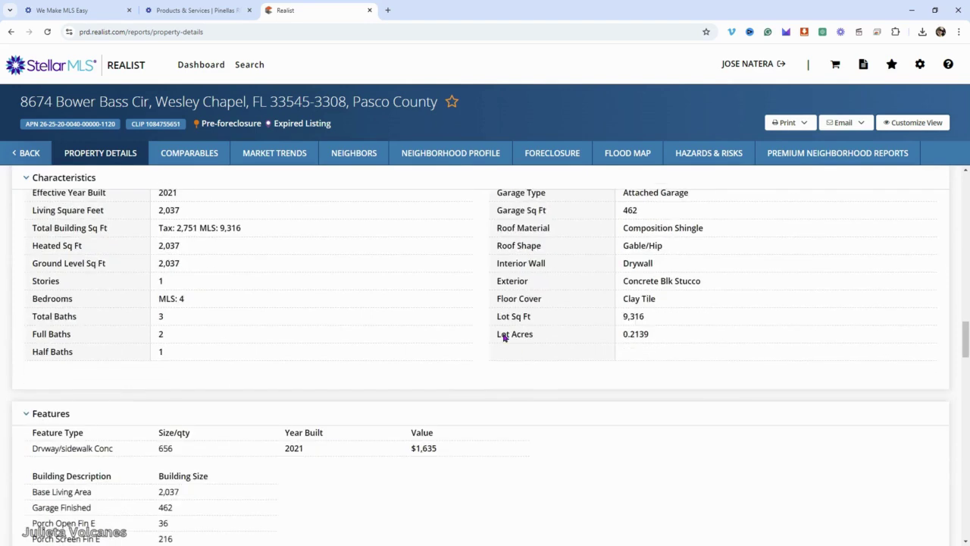
{"action": "scroll", "coordinate": [504, 337], "scroll_direction": "down", "scroll_amount": 5}
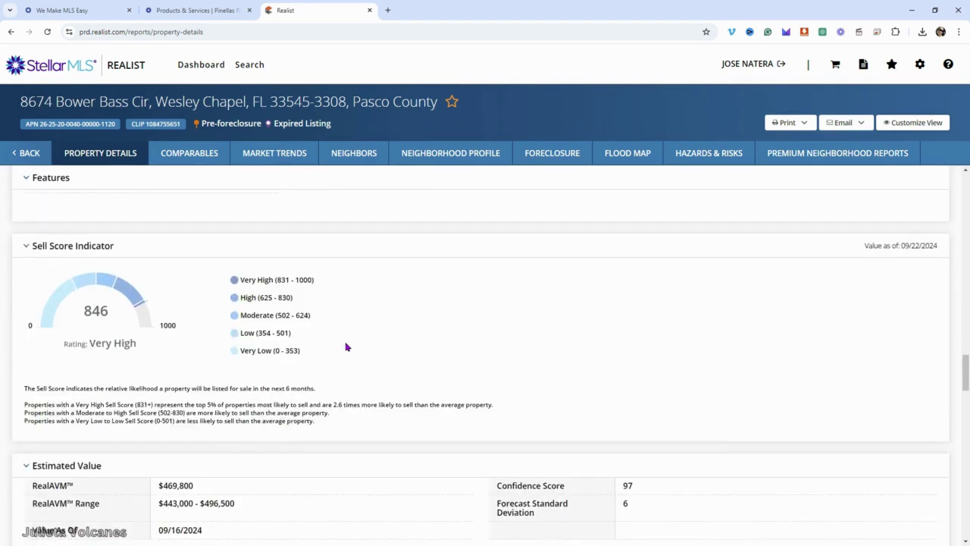
{"action": "scroll", "coordinate": [346, 347], "scroll_direction": "down", "scroll_amount": 2}
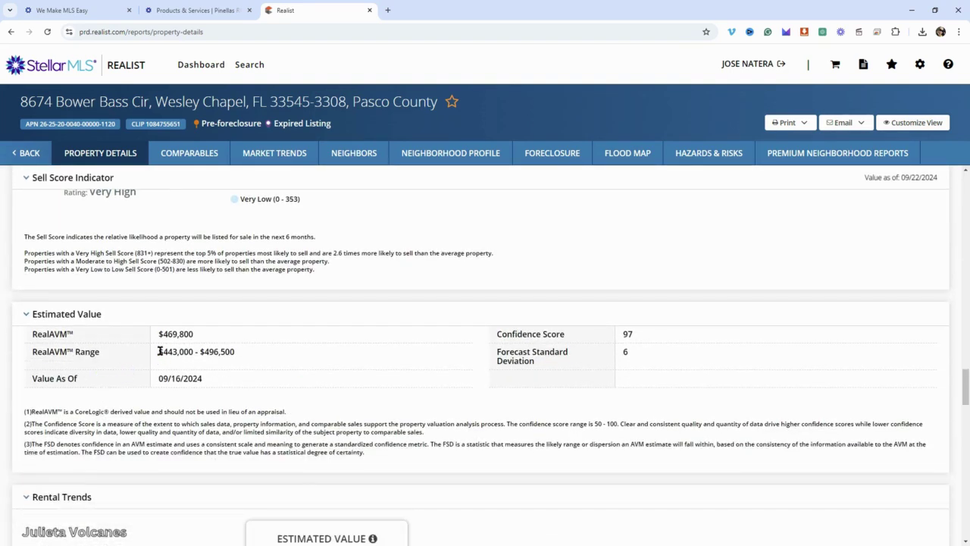
{"action": "left_click_drag", "start_coordinate": [159, 352], "coordinate": [256, 364]}
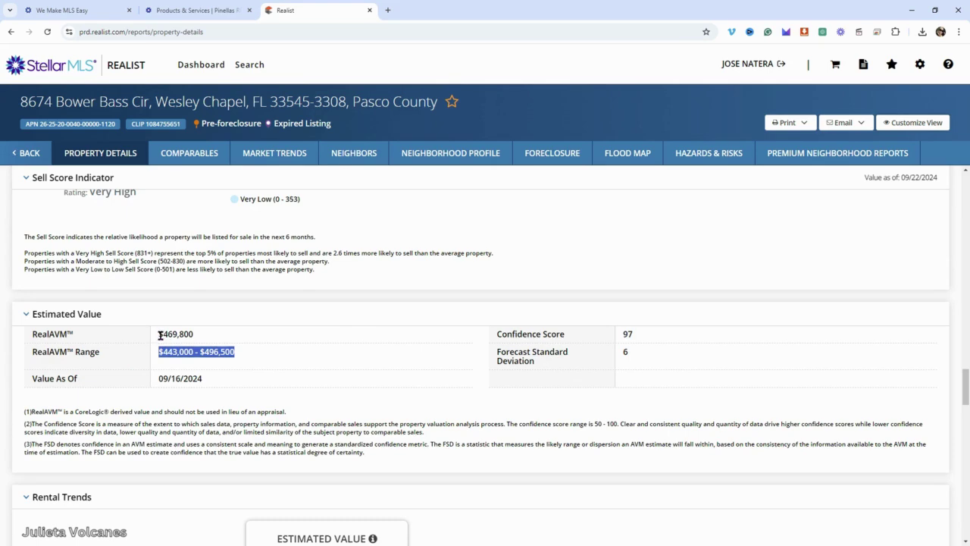
{"action": "left_click_drag", "start_coordinate": [160, 335], "coordinate": [207, 342]}
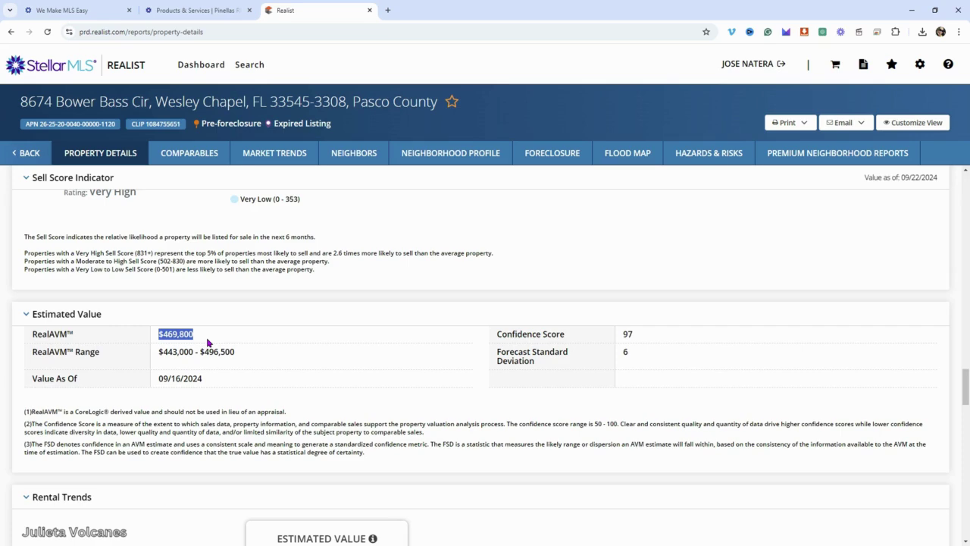
Check the property's last sale date and sale price against its estimated value, and look at its rental trends
{"action": "scroll", "coordinate": [394, 303], "scroll_direction": "up", "scroll_amount": 20}
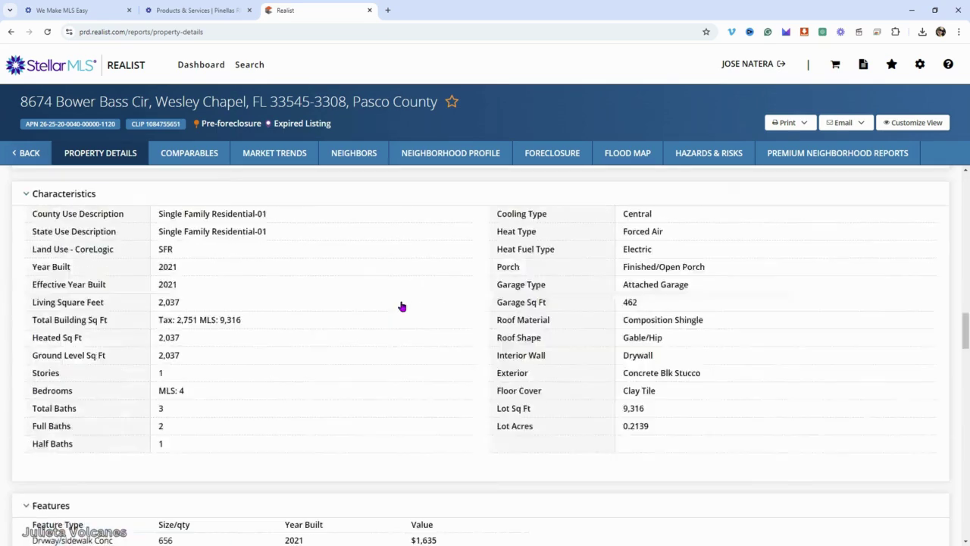
{"action": "scroll", "coordinate": [398, 302], "scroll_direction": "up", "scroll_amount": 10}
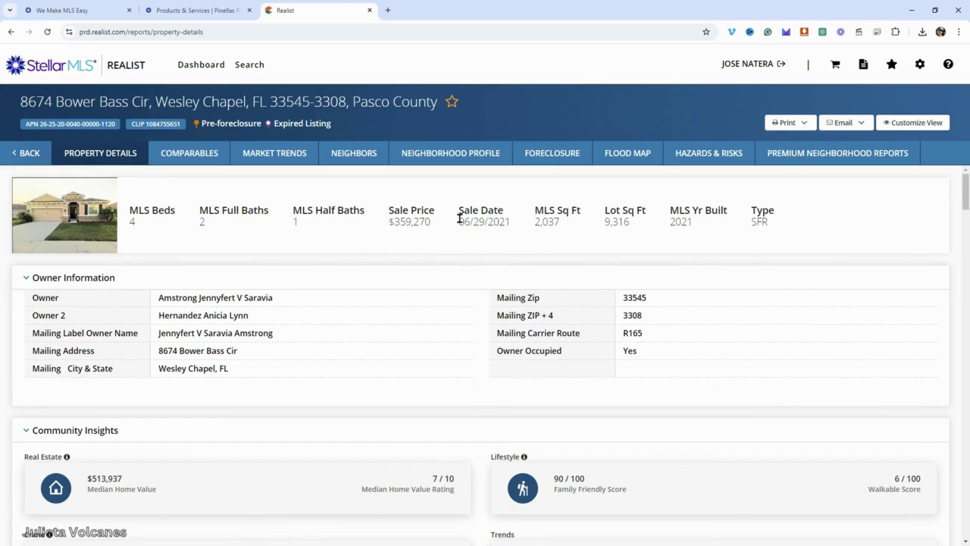
{"action": "left_click_drag", "start_coordinate": [458, 222], "coordinate": [517, 229]}
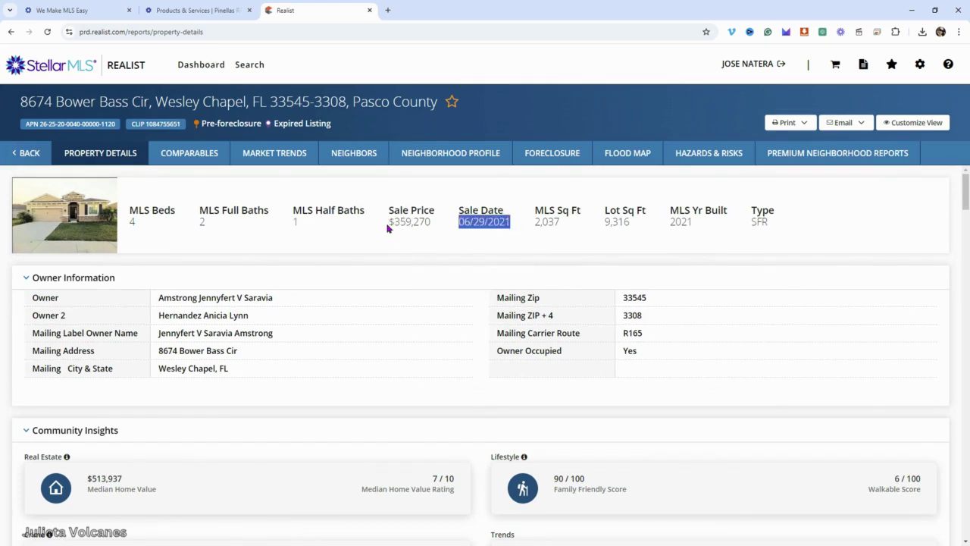
{"action": "left_click_drag", "start_coordinate": [393, 223], "coordinate": [429, 227]}
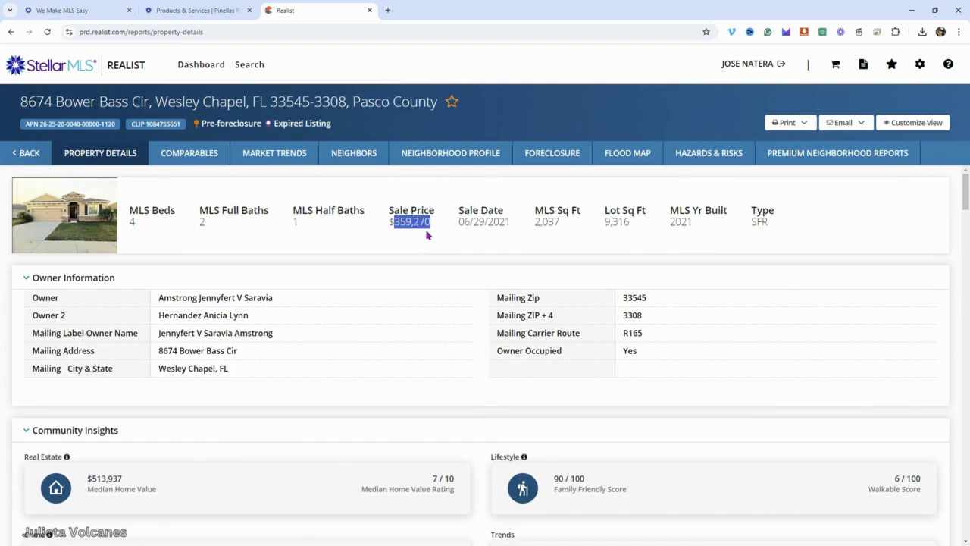
{"action": "scroll", "coordinate": [358, 287], "scroll_direction": "down", "scroll_amount": 20}
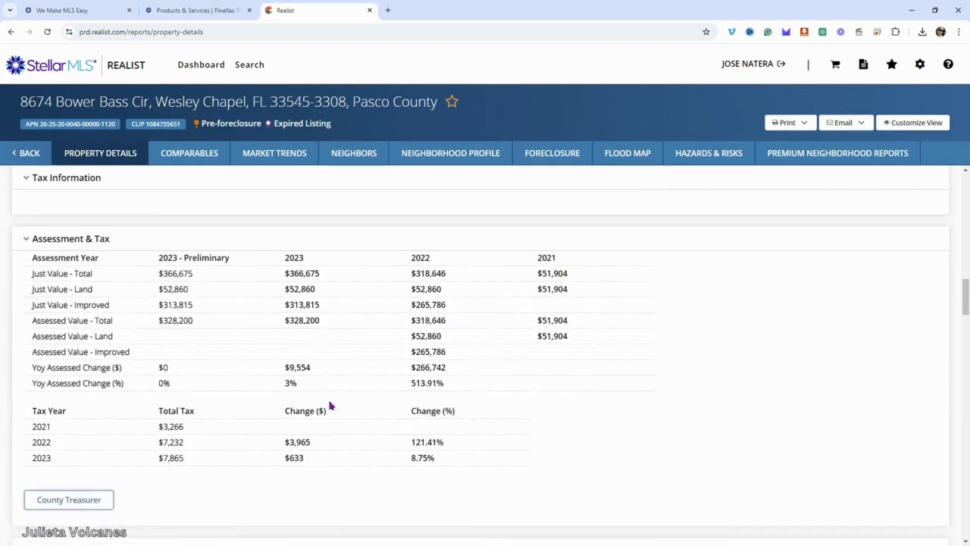
{"action": "scroll", "coordinate": [330, 404], "scroll_direction": "down", "scroll_amount": 15}
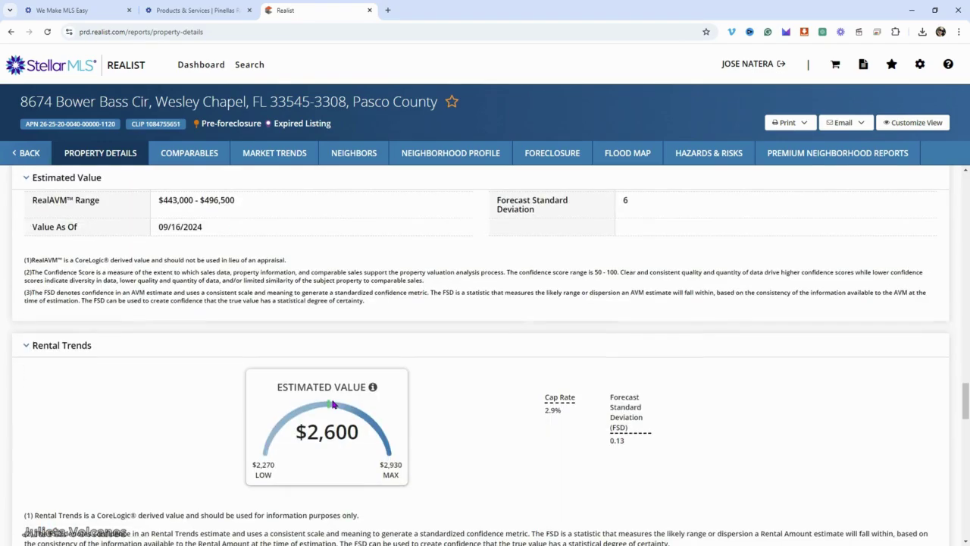
{"action": "scroll", "coordinate": [416, 312], "scroll_direction": "up", "scroll_amount": 15}
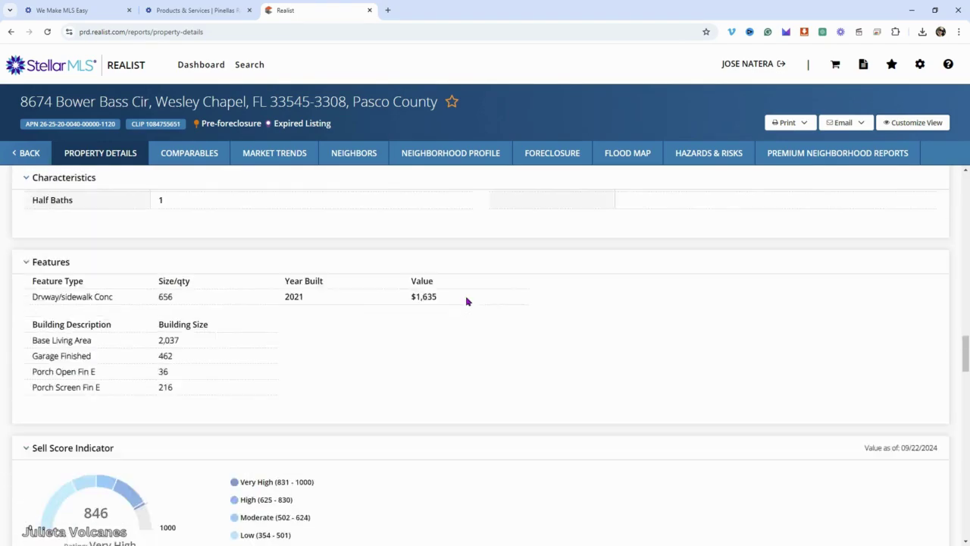
{"action": "scroll", "coordinate": [491, 280], "scroll_direction": "up", "scroll_amount": 10}
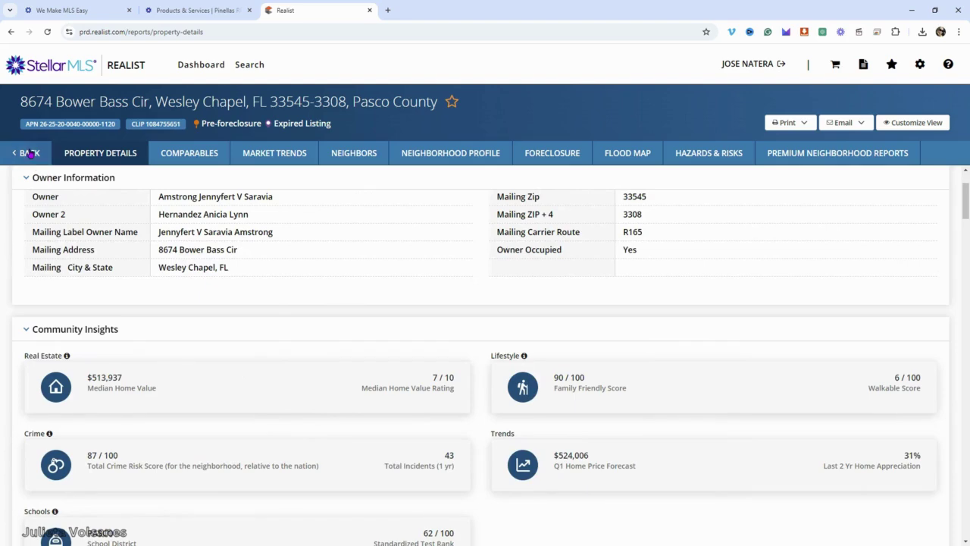
Return to the search results and deselect the active listings in rows 10, 87, 96 and 103
{"action": "left_click", "coordinate": [29, 153]}
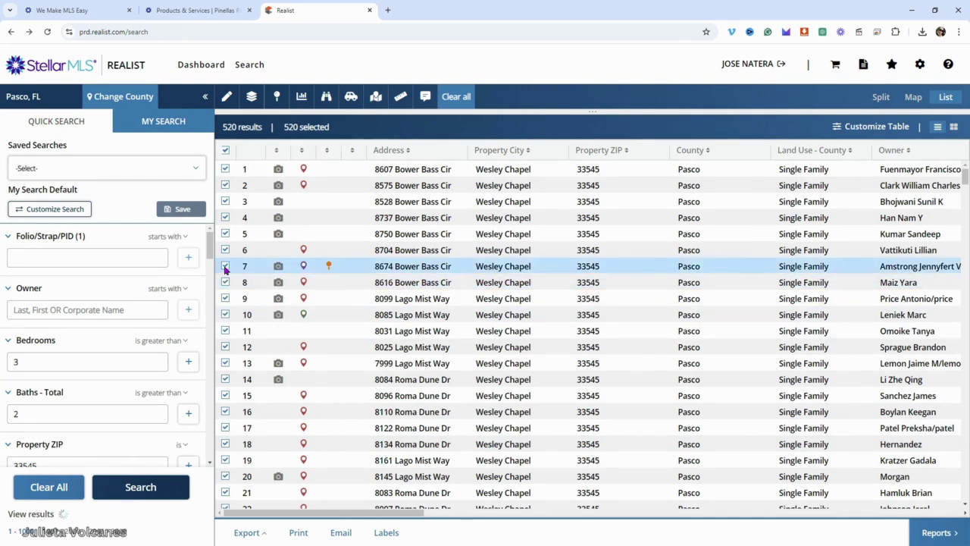
{"action": "left_click", "coordinate": [225, 314]}
{"action": "scroll", "coordinate": [250, 363], "scroll_direction": "down", "scroll_amount": 2}
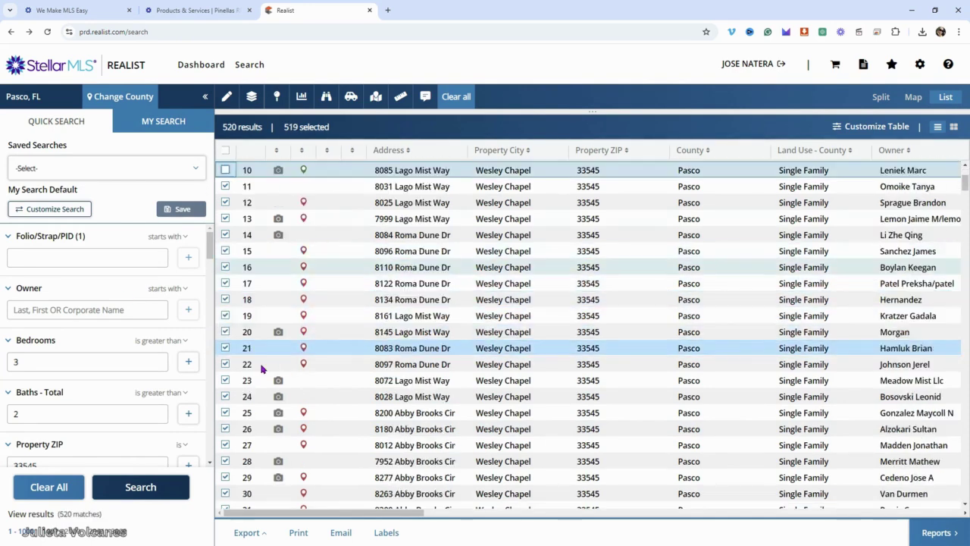
{"action": "scroll", "coordinate": [250, 426], "scroll_direction": "down", "scroll_amount": 5}
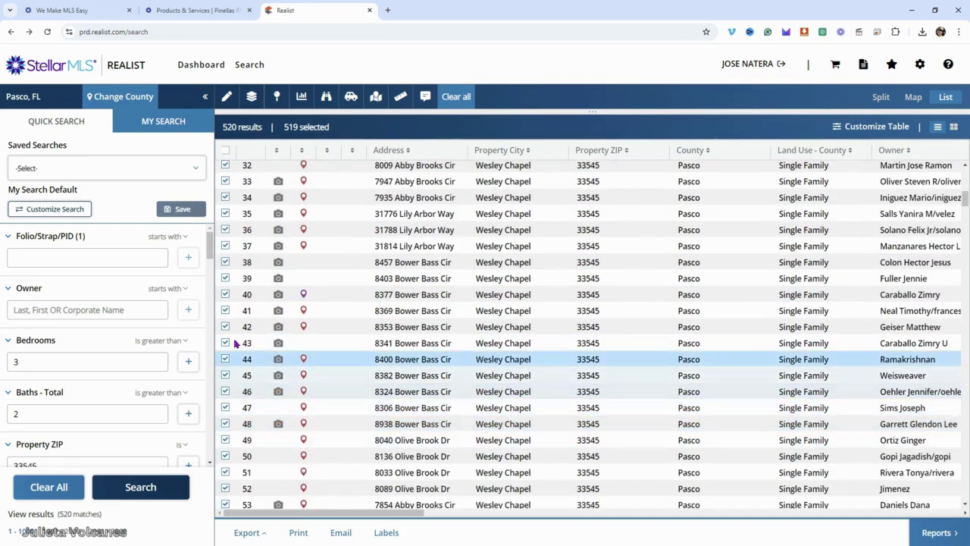
{"action": "scroll", "coordinate": [235, 379], "scroll_direction": "down", "scroll_amount": 3}
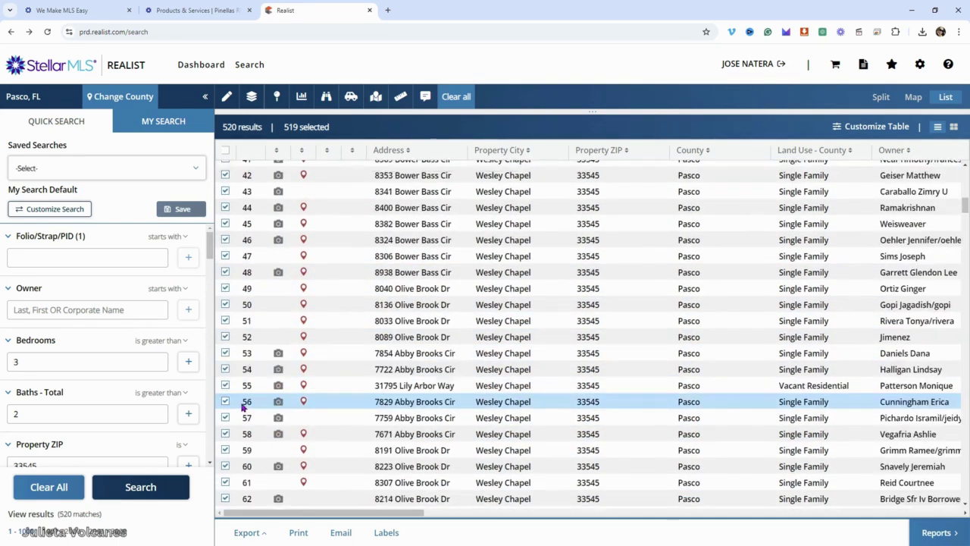
{"action": "scroll", "coordinate": [241, 404], "scroll_direction": "down", "scroll_amount": 8}
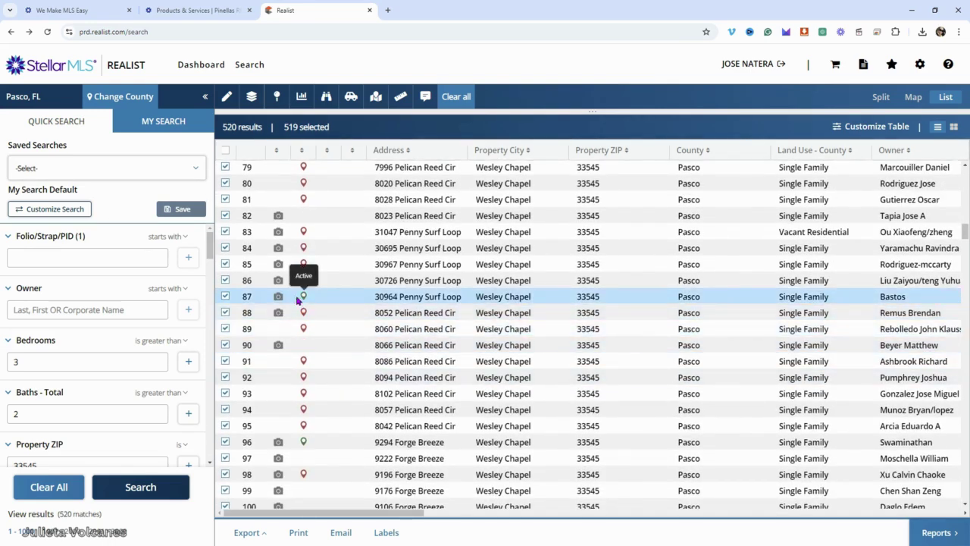
{"action": "left_click", "coordinate": [224, 296]}
{"action": "scroll", "coordinate": [225, 303], "scroll_direction": "down", "scroll_amount": 1}
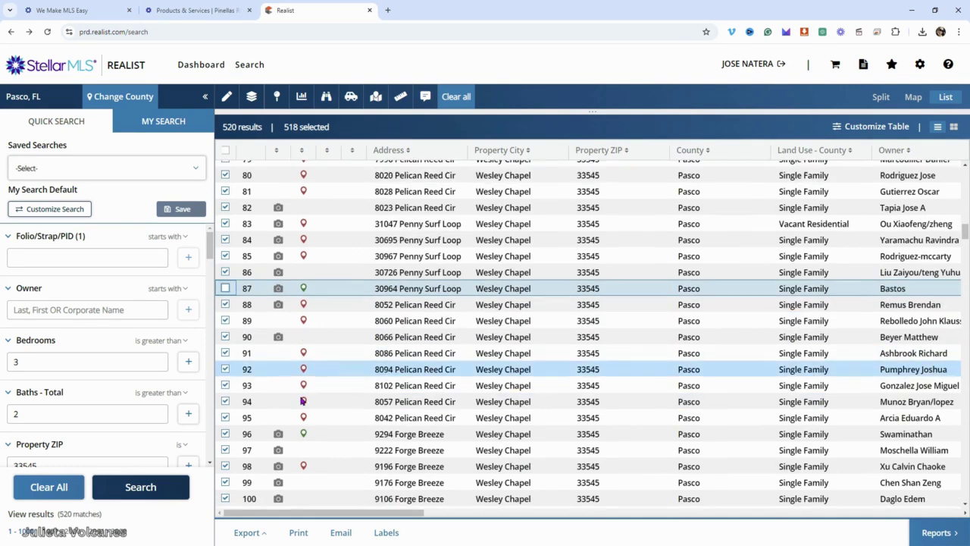
{"action": "left_click", "coordinate": [224, 391]}
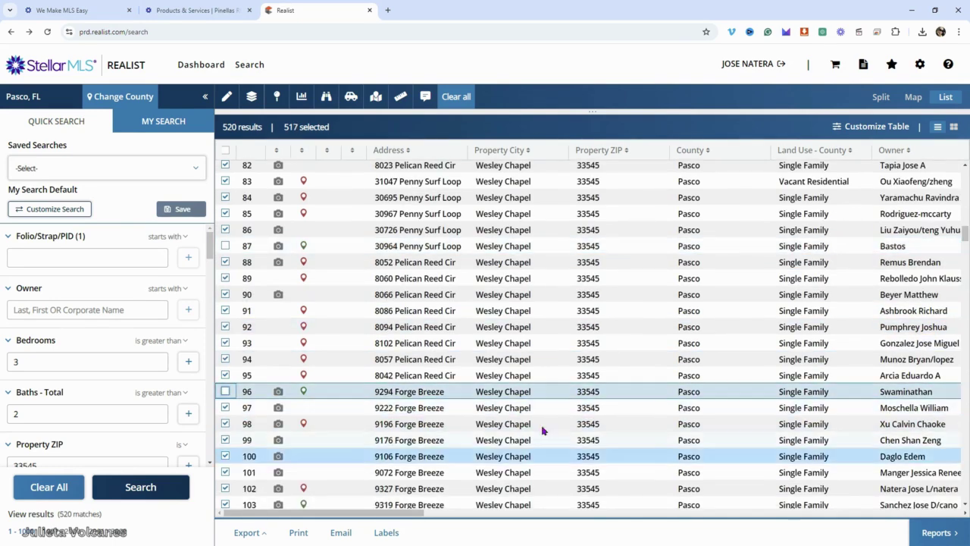
{"action": "left_click", "coordinate": [225, 504]}
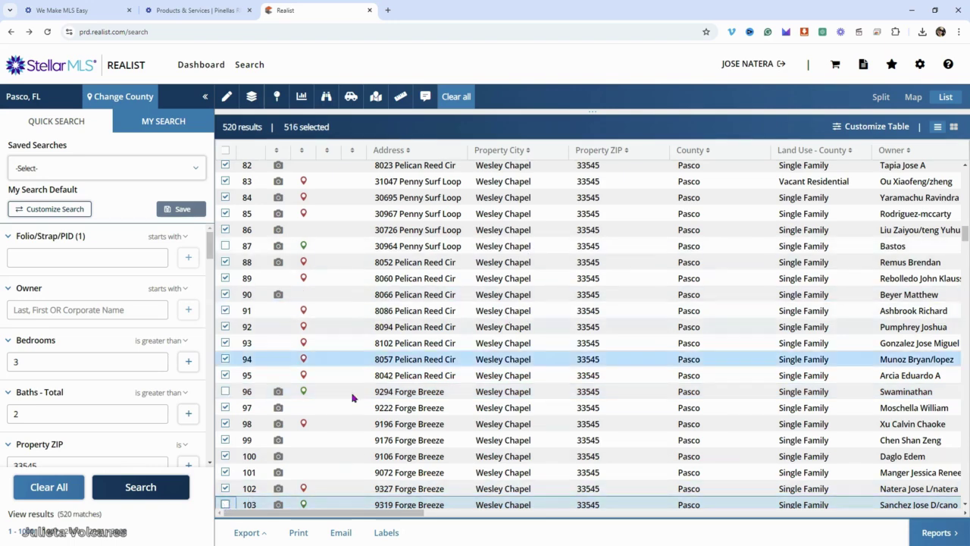
Start a quick export without MLS Photo Indicator, Last Mkt Recording Date, Tax Amount, Total Baths, Living Sq Ft, Lot Acres, Year Built and Folio/Strap/PID (2)
{"action": "scroll", "coordinate": [227, 470], "scroll_direction": "down", "scroll_amount": 1}
{"action": "left_click", "coordinate": [250, 533]}
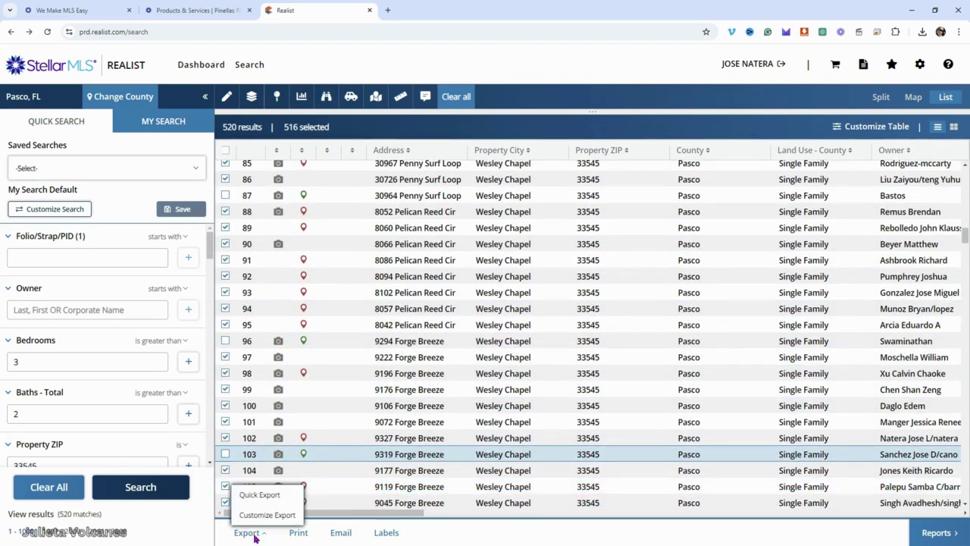
{"action": "left_click", "coordinate": [260, 496]}
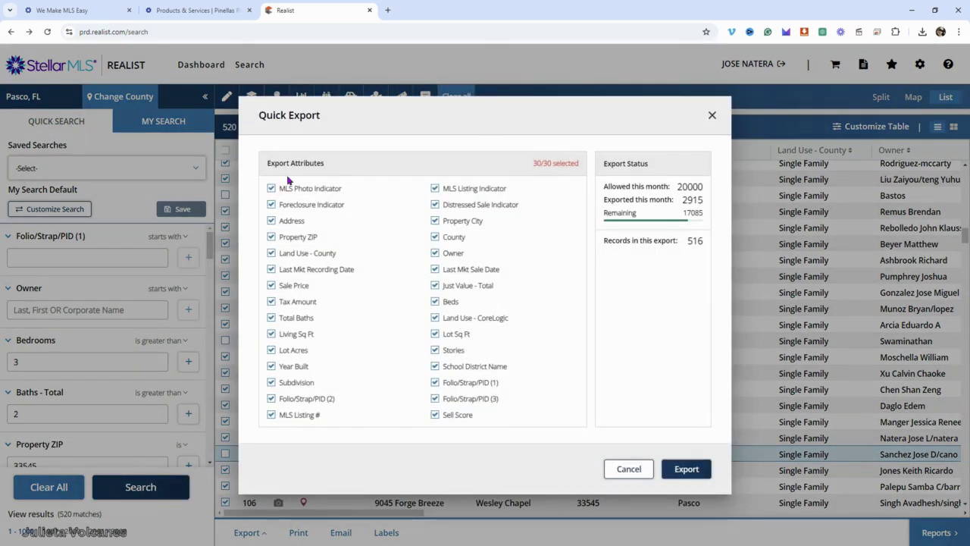
{"action": "left_click", "coordinate": [272, 188]}
{"action": "left_click", "coordinate": [271, 303]}
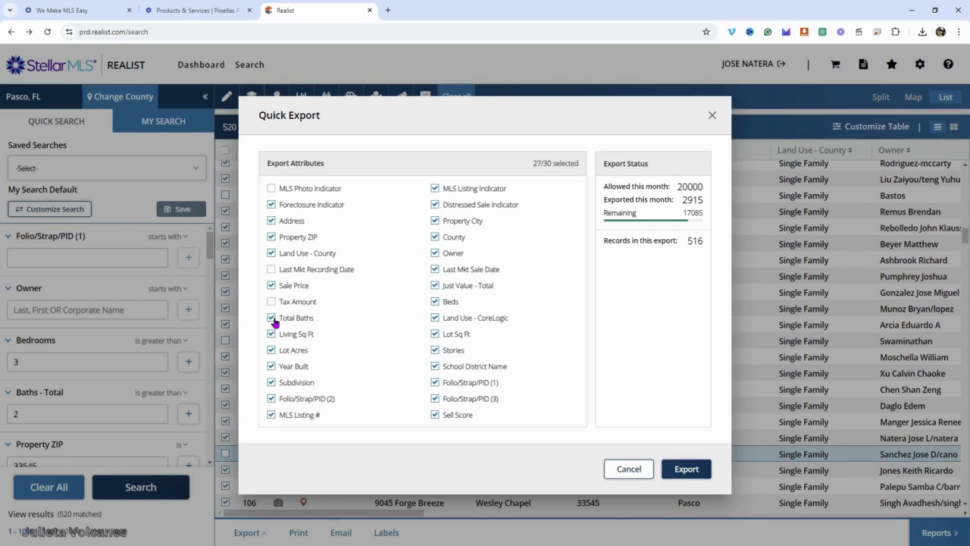
{"action": "left_click", "coordinate": [271, 318]}
{"action": "left_click", "coordinate": [272, 335]}
{"action": "left_click", "coordinate": [271, 351]}
{"action": "left_click", "coordinate": [272, 367]}
{"action": "left_click", "coordinate": [271, 399]}
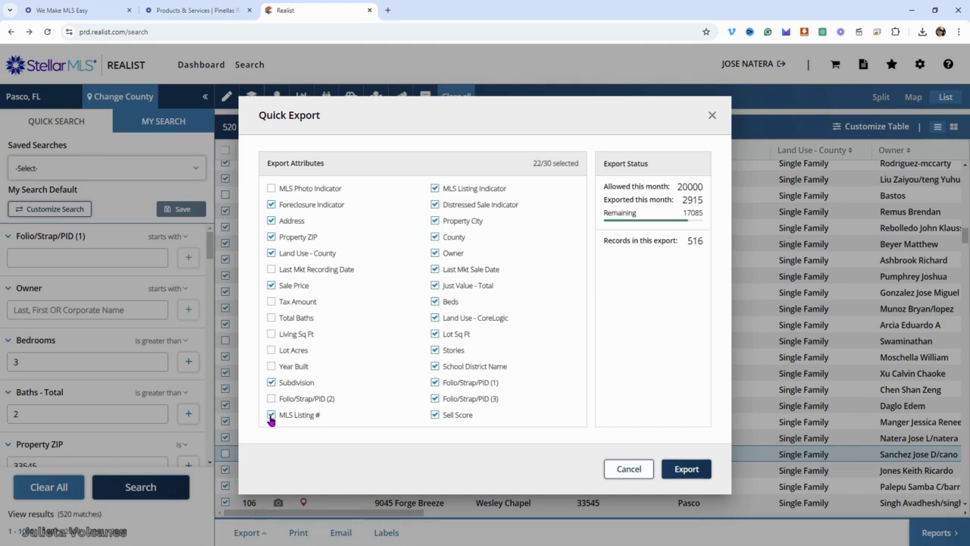
Exclude MLS Listing Indicator, Distressed Sale Indicator, Last Mkt Sale Date, Just Value - Total, Beds, Land Use - CoreLogic and Lot Sq Ft from the export
{"action": "left_click", "coordinate": [437, 190]}
{"action": "left_click", "coordinate": [434, 204]}
{"action": "left_click", "coordinate": [434, 221]}
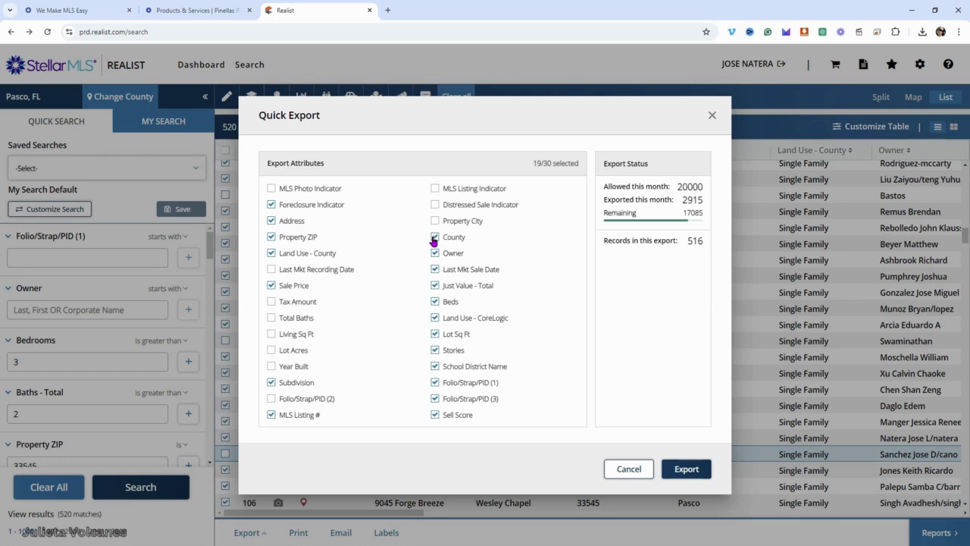
{"action": "left_click", "coordinate": [434, 220]}
{"action": "left_click", "coordinate": [434, 269]}
{"action": "left_click", "coordinate": [434, 286]}
{"action": "left_click", "coordinate": [434, 317]}
{"action": "left_click", "coordinate": [435, 333]}
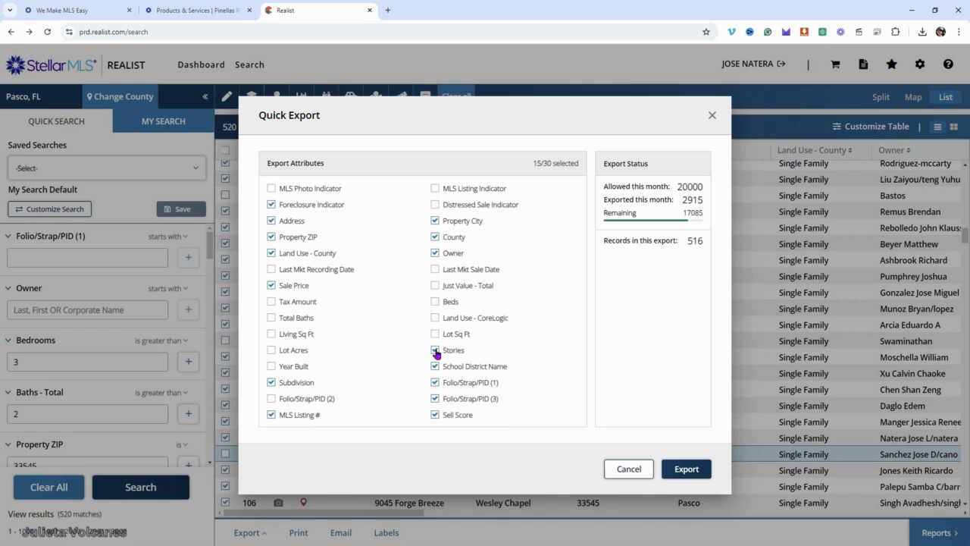
Leave out Stories, School District Name, Folio/Strap/PID (1) and (3), Sell Score and Foreclosure Indicator, and export the selected records
{"action": "left_click", "coordinate": [434, 350]}
{"action": "left_click", "coordinate": [434, 366]}
{"action": "left_click", "coordinate": [435, 382]}
{"action": "left_click", "coordinate": [435, 399]}
{"action": "left_click", "coordinate": [435, 415]}
{"action": "left_click", "coordinate": [271, 205]}
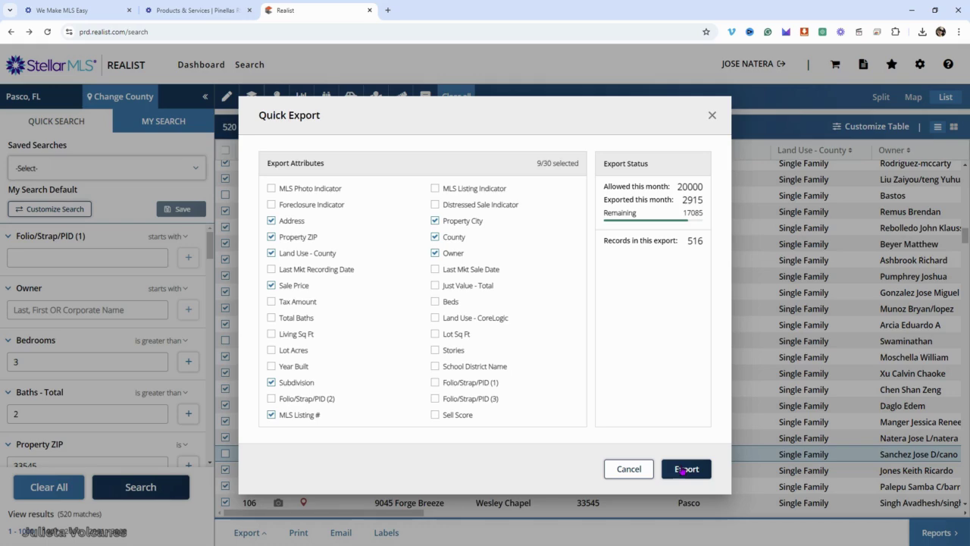
{"action": "left_click", "coordinate": [684, 469]}
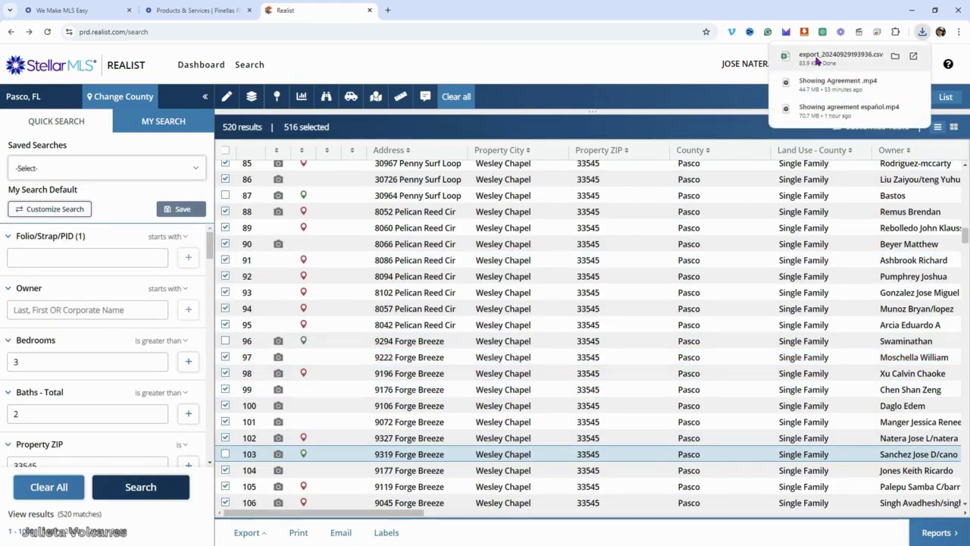
Open the downloaded export CSV in Excel and widen the Address through Owner columns to read the property records
{"action": "left_click", "coordinate": [817, 60]}
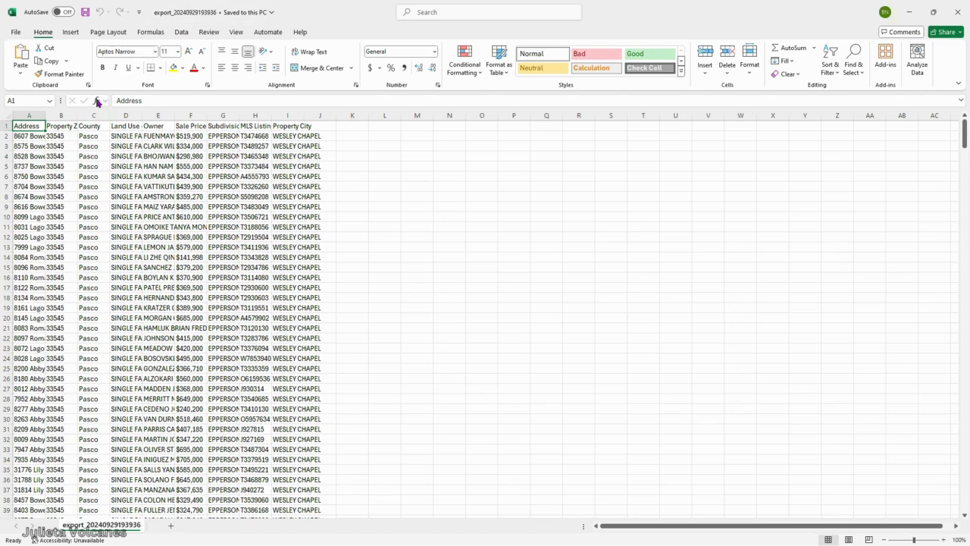
{"action": "left_click_drag", "start_coordinate": [46, 116], "coordinate": [482, 120]}
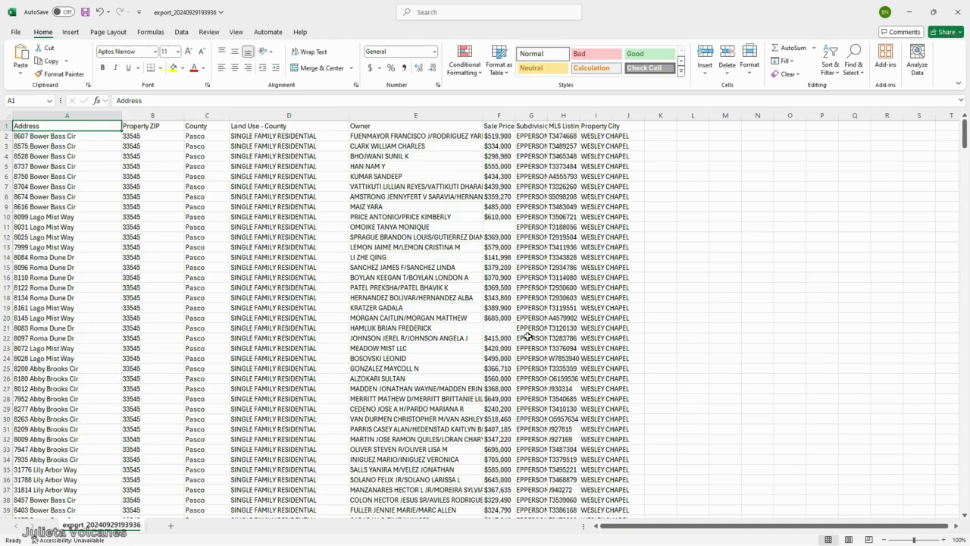
{"action": "scroll", "coordinate": [455, 371], "scroll_direction": "down", "scroll_amount": 11}
{"action": "scroll", "coordinate": [80, 409], "scroll_direction": "down", "scroll_amount": 3}
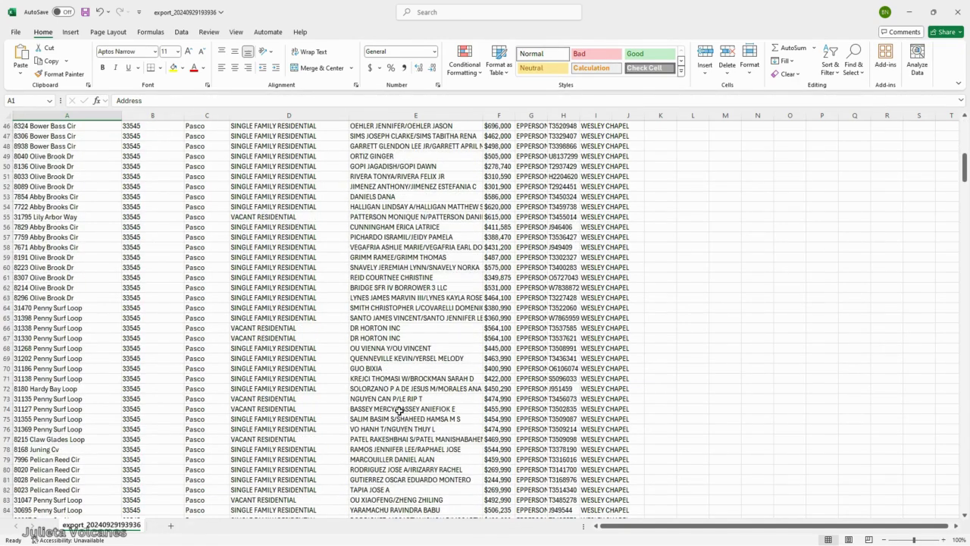
{"action": "scroll", "coordinate": [531, 371], "scroll_direction": "down", "scroll_amount": 1}
{"action": "scroll", "coordinate": [523, 345], "scroll_direction": "up", "scroll_amount": 14}
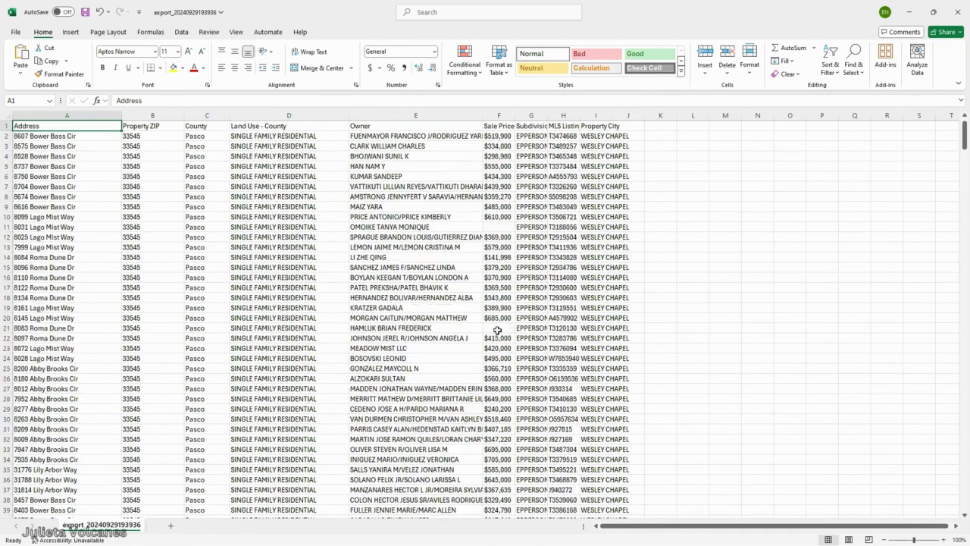
Switch back to Realist in the browser and create Avery 5160 labels for all selected records, using property addresses and eliminating duplicate labels
{"action": "left_click", "coordinate": [912, 15]}
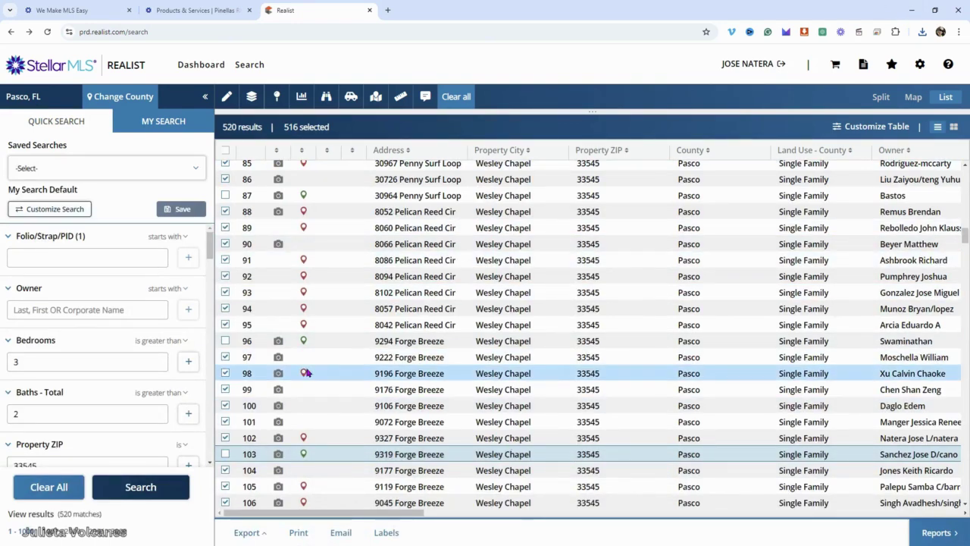
{"action": "left_click", "coordinate": [385, 533]}
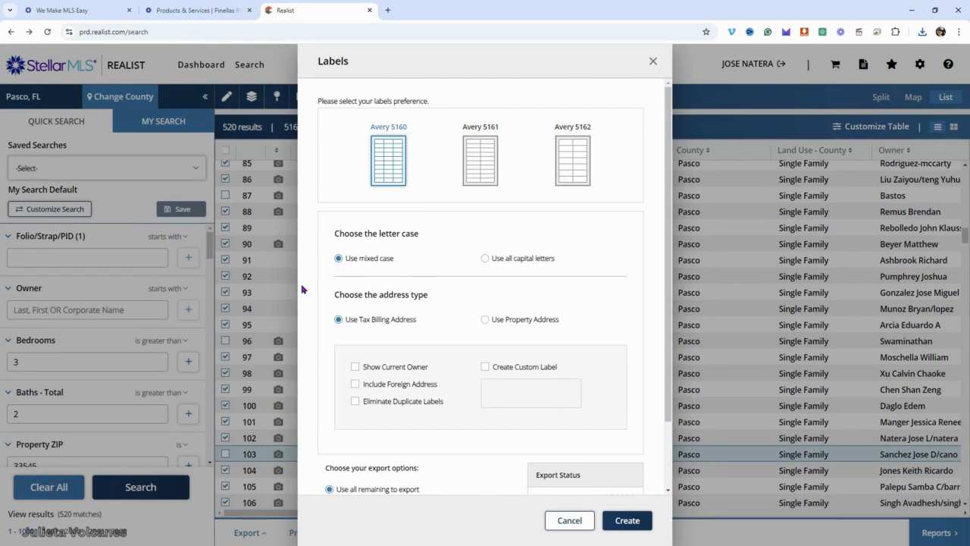
{"action": "left_click", "coordinate": [486, 323]}
{"action": "left_click", "coordinate": [356, 402]}
{"action": "scroll", "coordinate": [510, 417], "scroll_direction": "down", "scroll_amount": 1}
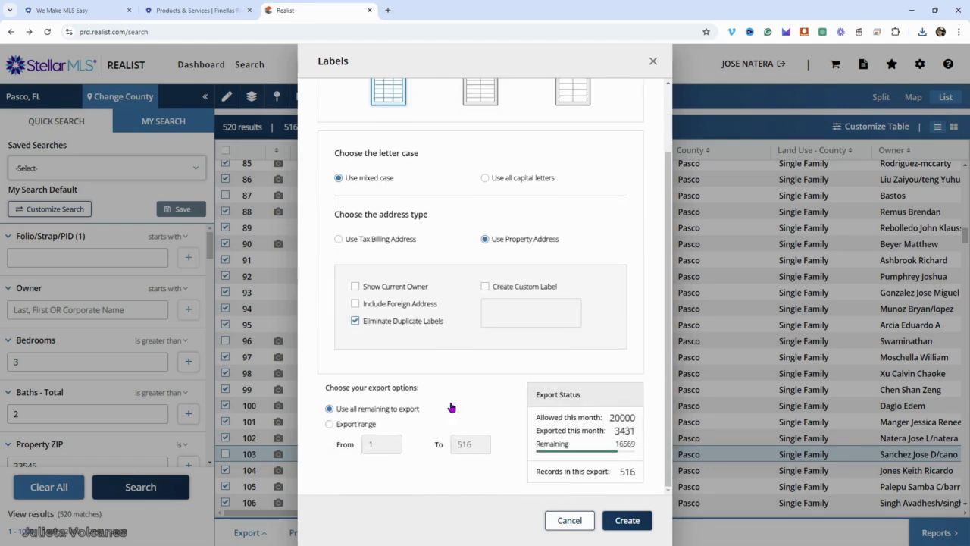
{"action": "left_click", "coordinate": [628, 521]}
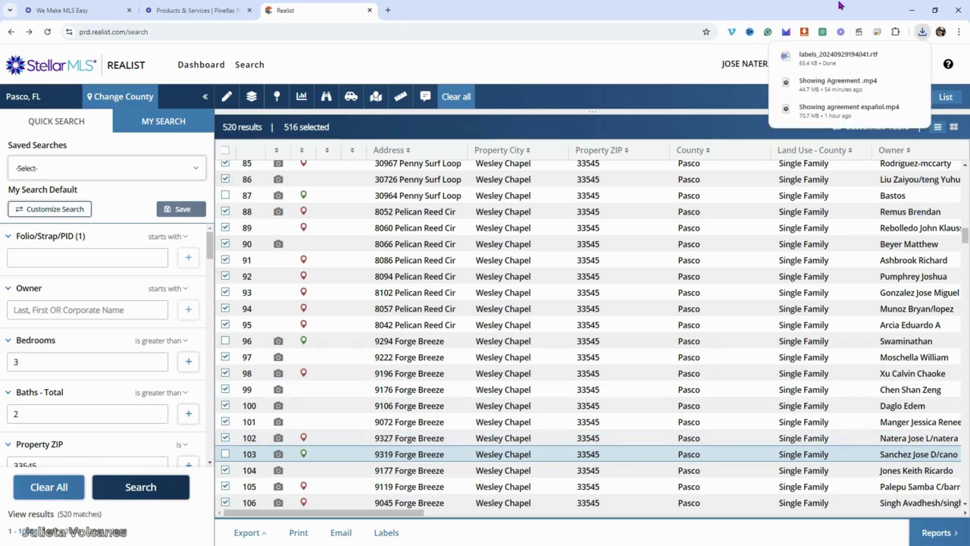
Open the downloaded labels RTF in Word to check the address labels, and return to the Realist results list to look through further records
{"action": "left_click", "coordinate": [819, 59]}
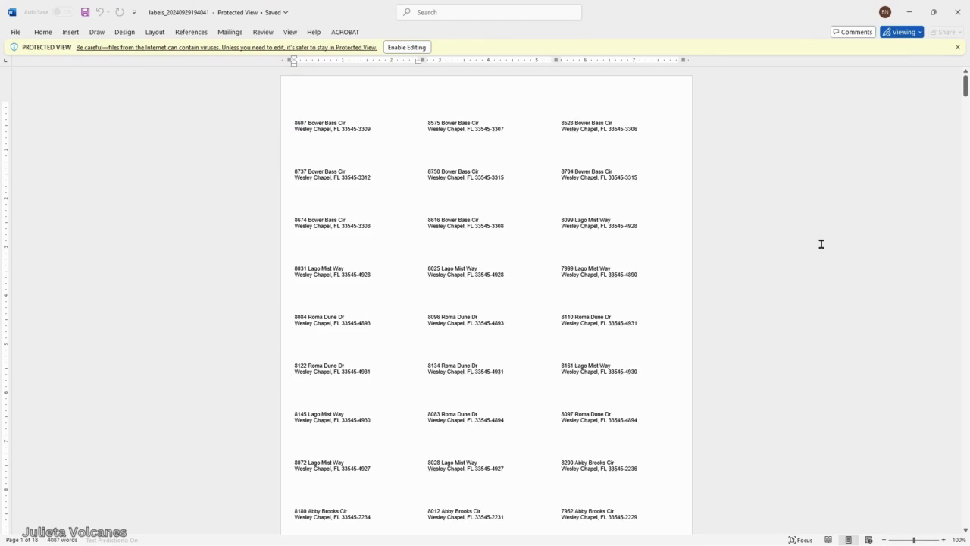
{"action": "left_click", "coordinate": [909, 15]}
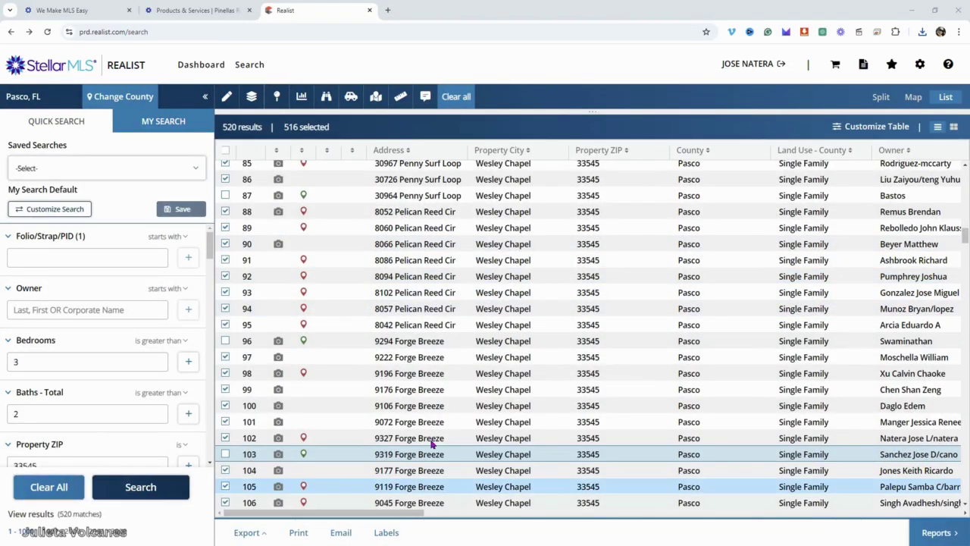
{"action": "scroll", "coordinate": [386, 428], "scroll_direction": "down", "scroll_amount": 1}
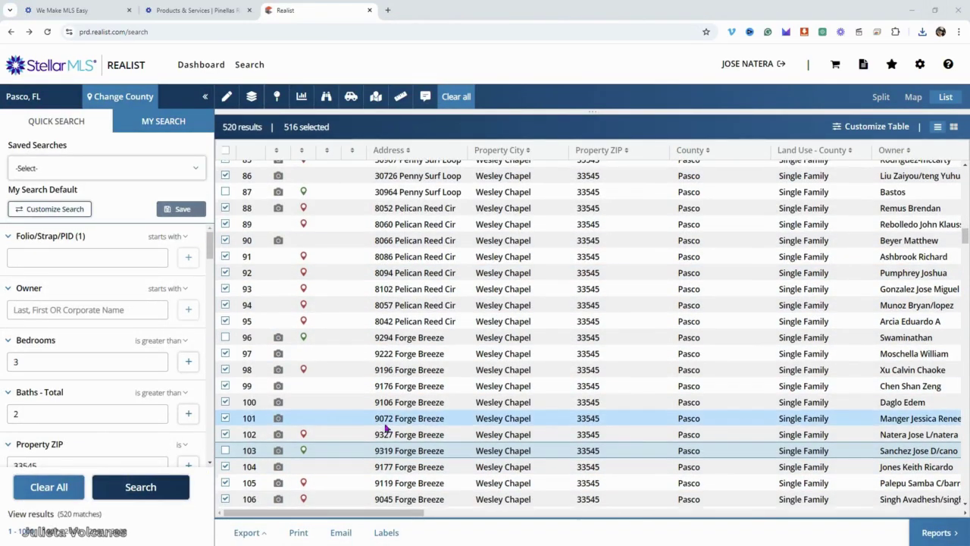
{"action": "scroll", "coordinate": [385, 428], "scroll_direction": "down", "scroll_amount": 5}
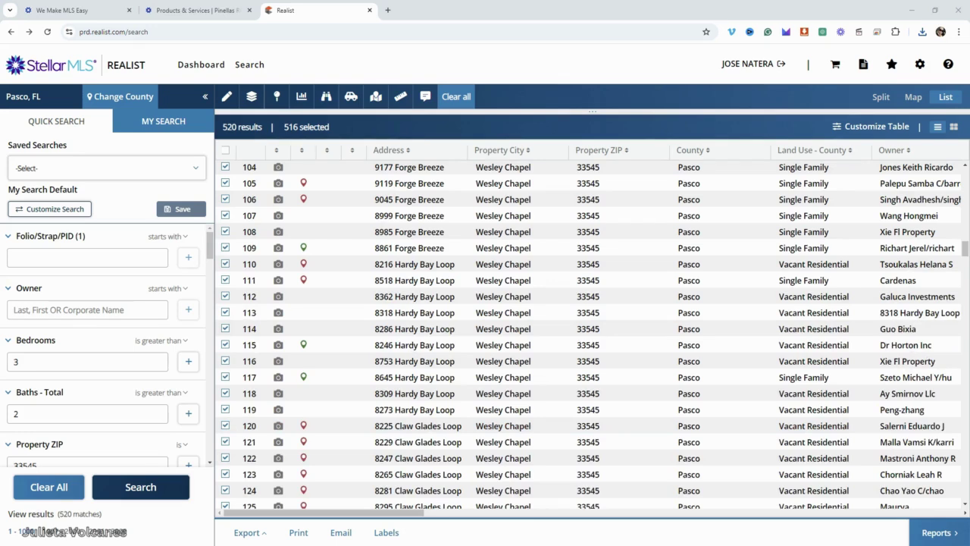